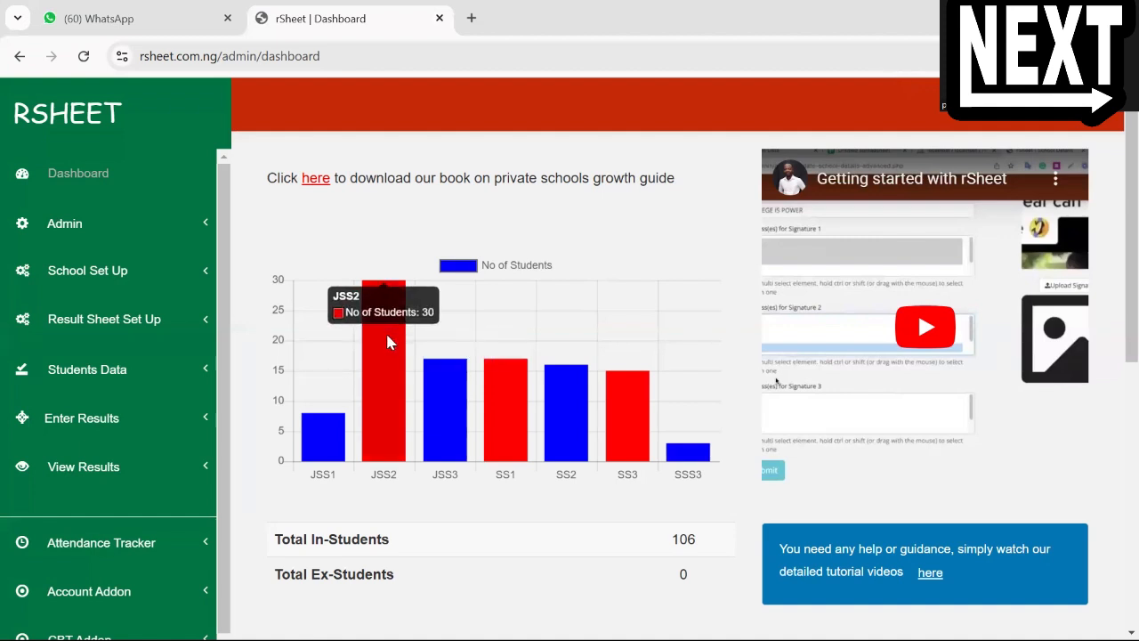
Open the Mass Promotion page and pull the student list for class SS3, arm GOLD
{"action": "left_click", "coordinate": [146, 370]}
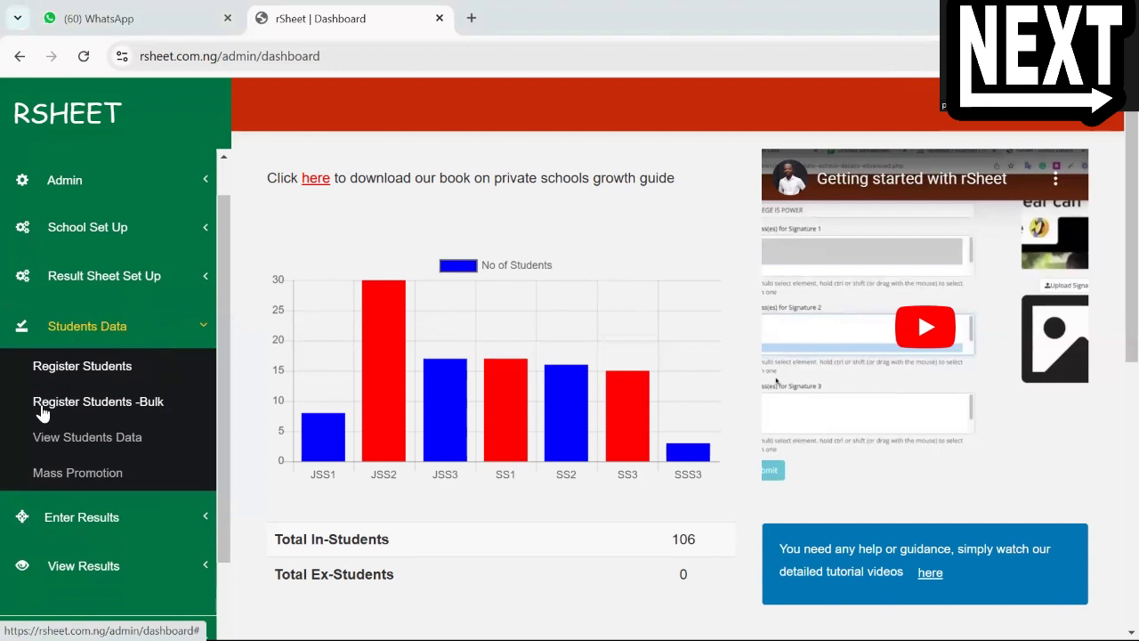
{"action": "left_click", "coordinate": [75, 473]}
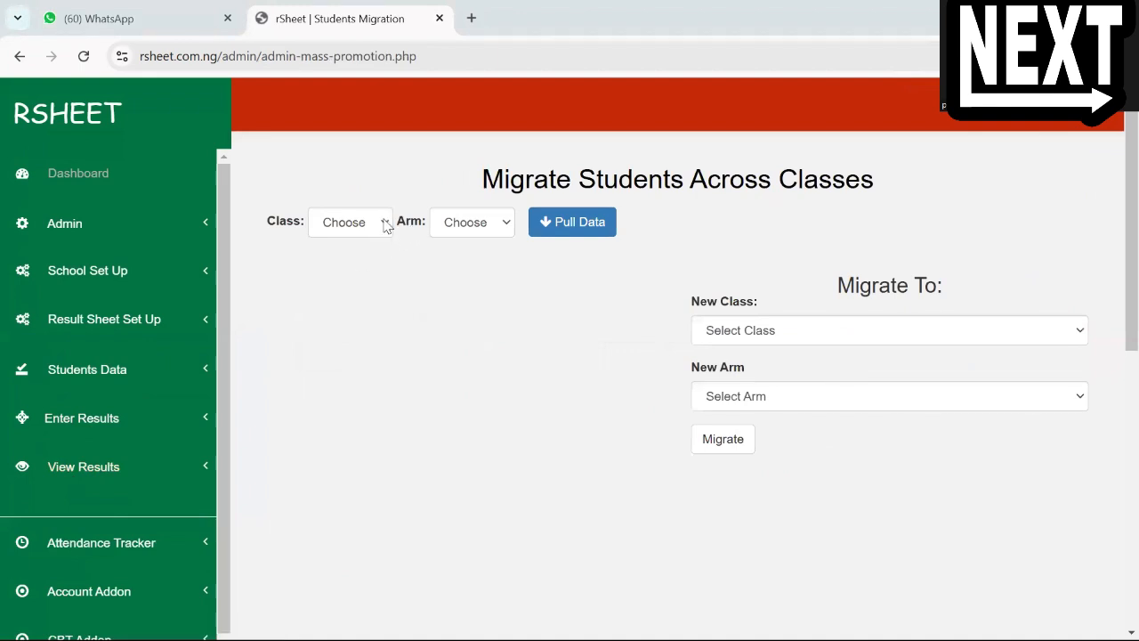
{"action": "left_click", "coordinate": [387, 224]}
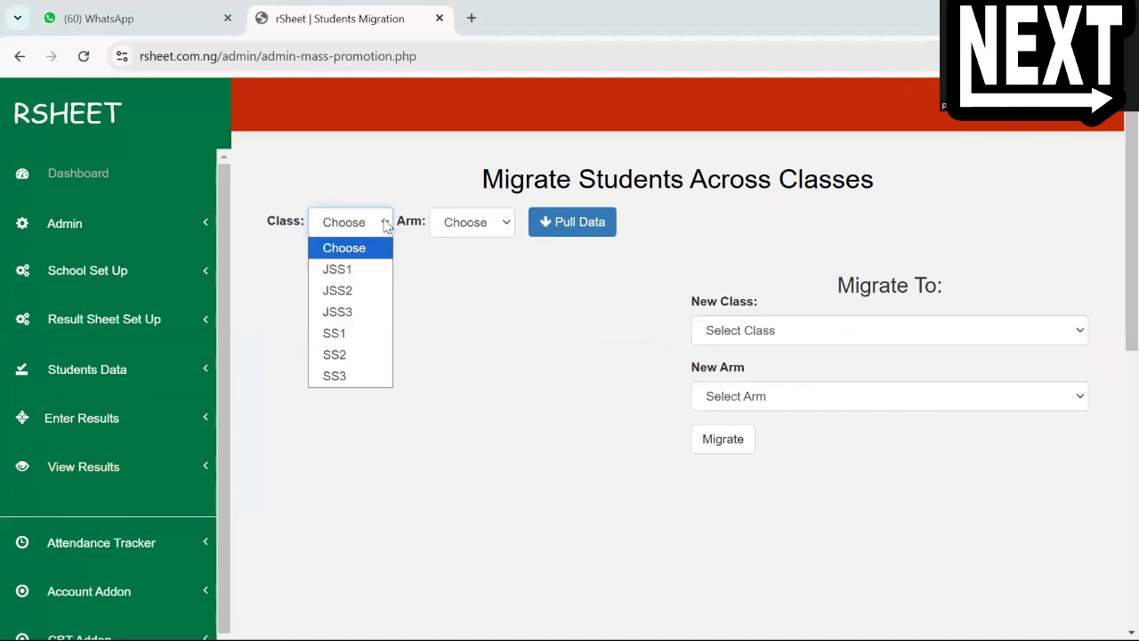
{"action": "left_click", "coordinate": [334, 378]}
{"action": "left_click", "coordinate": [494, 224]}
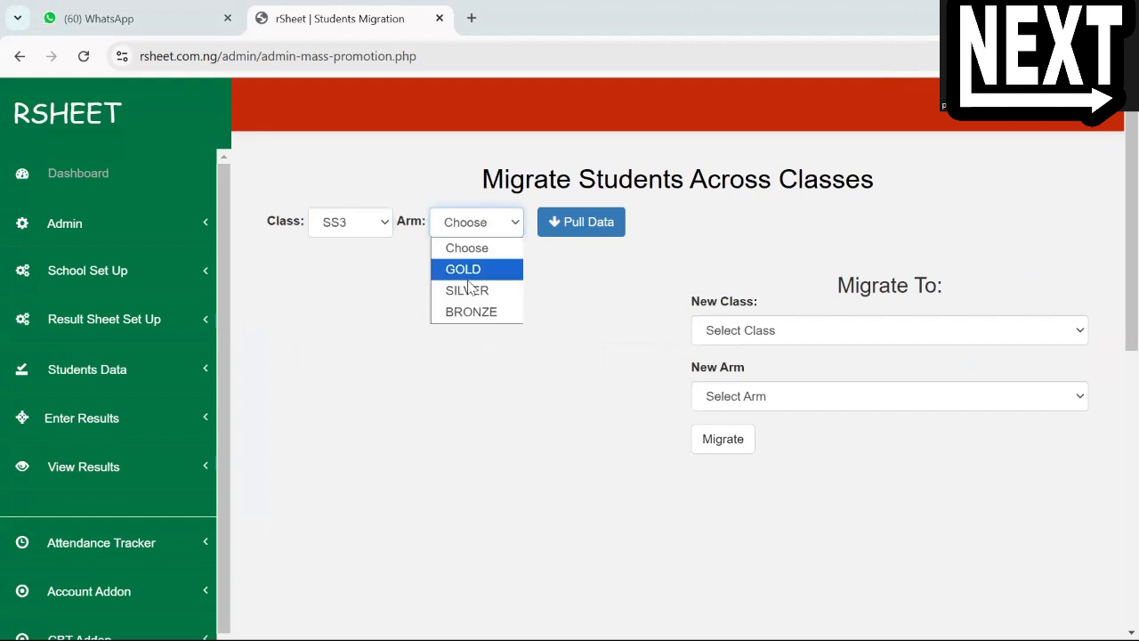
{"action": "left_click", "coordinate": [470, 268]}
{"action": "left_click", "coordinate": [577, 223]}
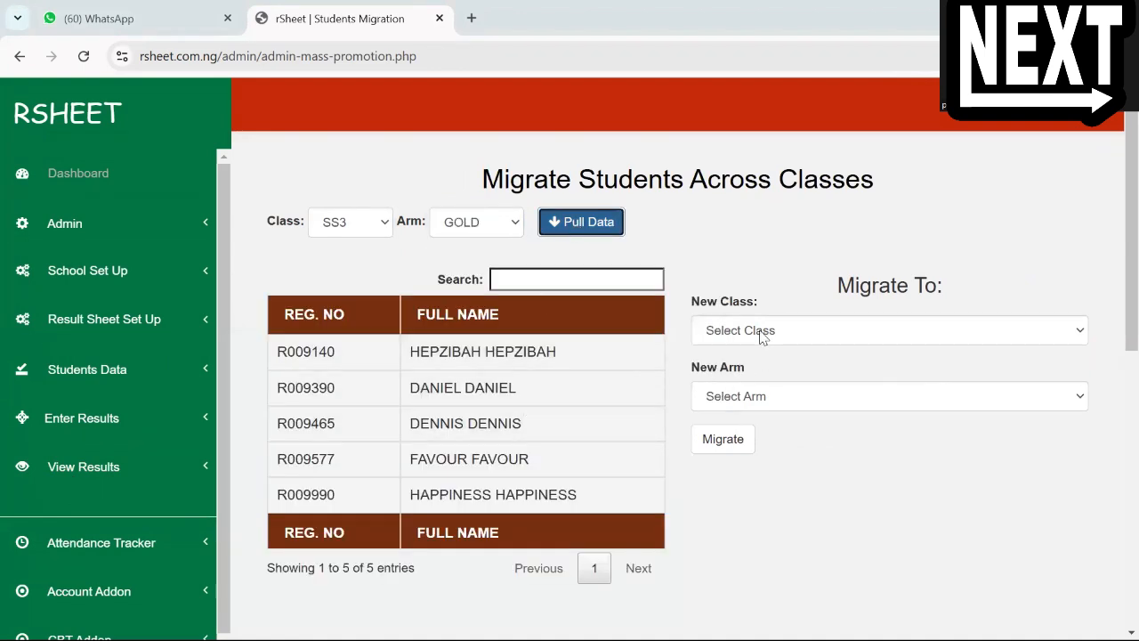
Migrate all the pulled SS3 GOLD students to the Ex-Student class, arm GOLD, and confirm the migration
{"action": "left_click", "coordinate": [762, 336]}
{"action": "left_click", "coordinate": [745, 506]}
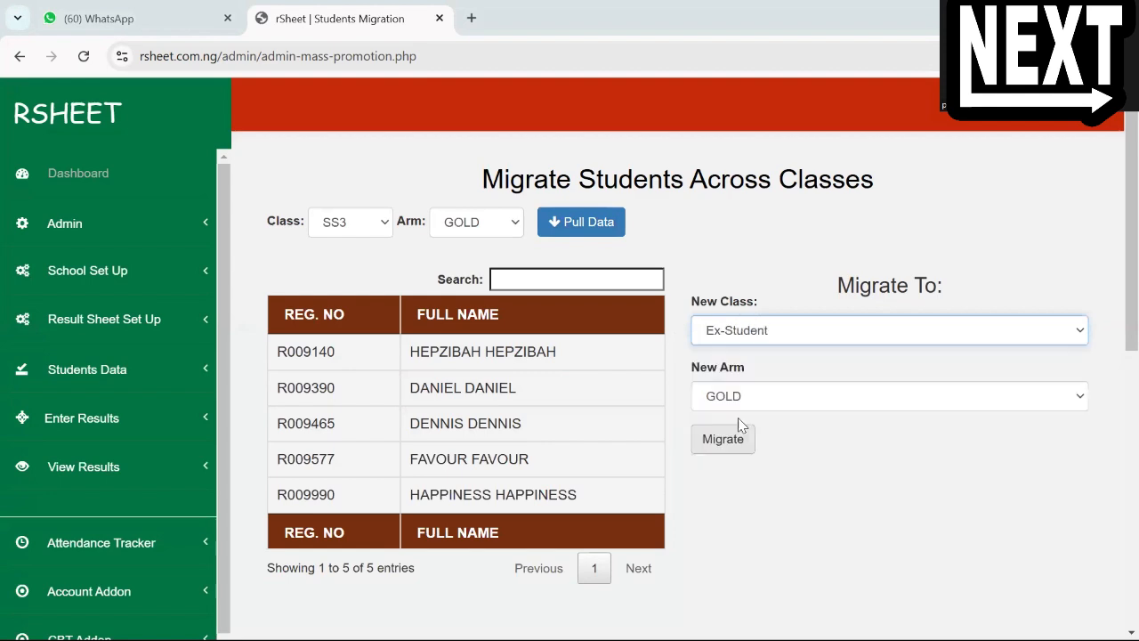
{"action": "left_click", "coordinate": [710, 445]}
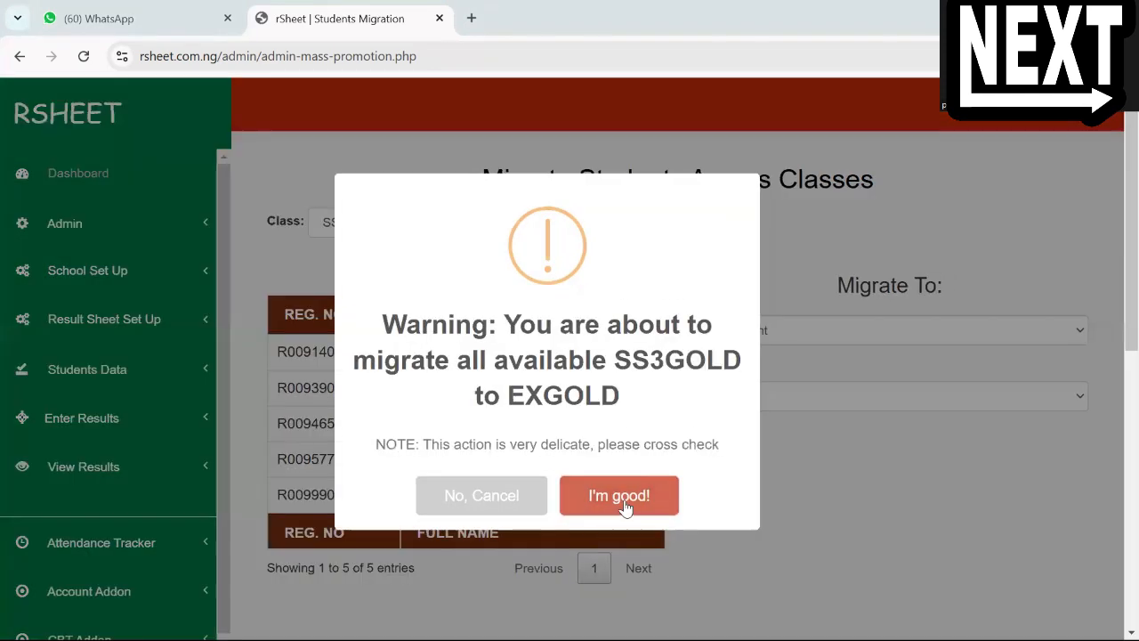
{"action": "left_click", "coordinate": [618, 491]}
{"action": "left_click", "coordinate": [574, 463]}
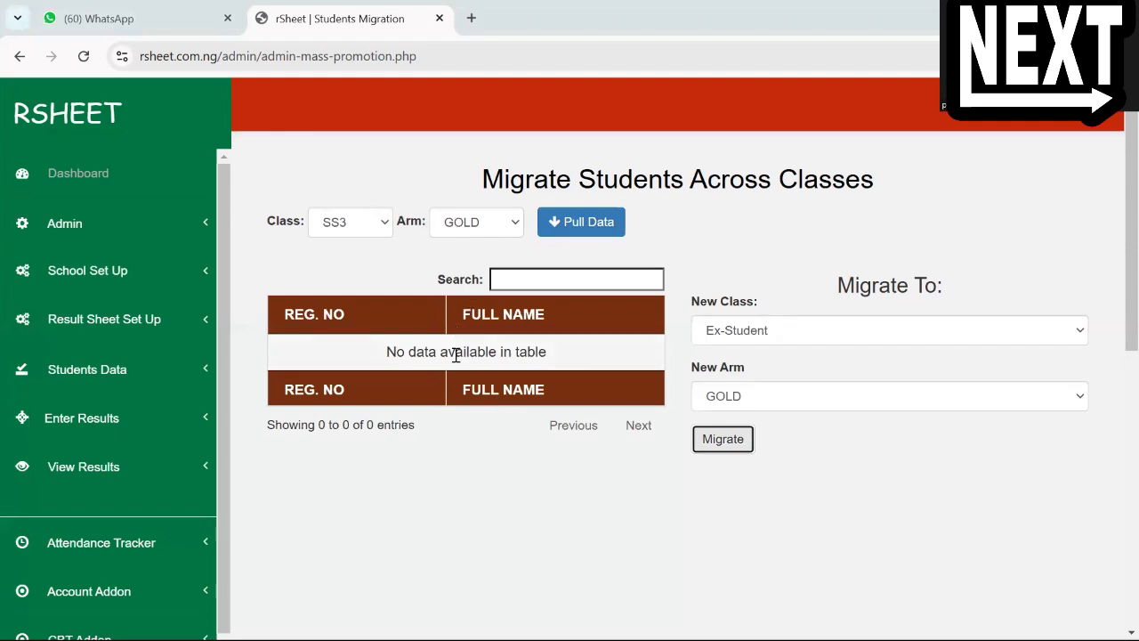
Pull the student list for class SS2, arm GOLD
{"action": "left_click", "coordinate": [371, 226]}
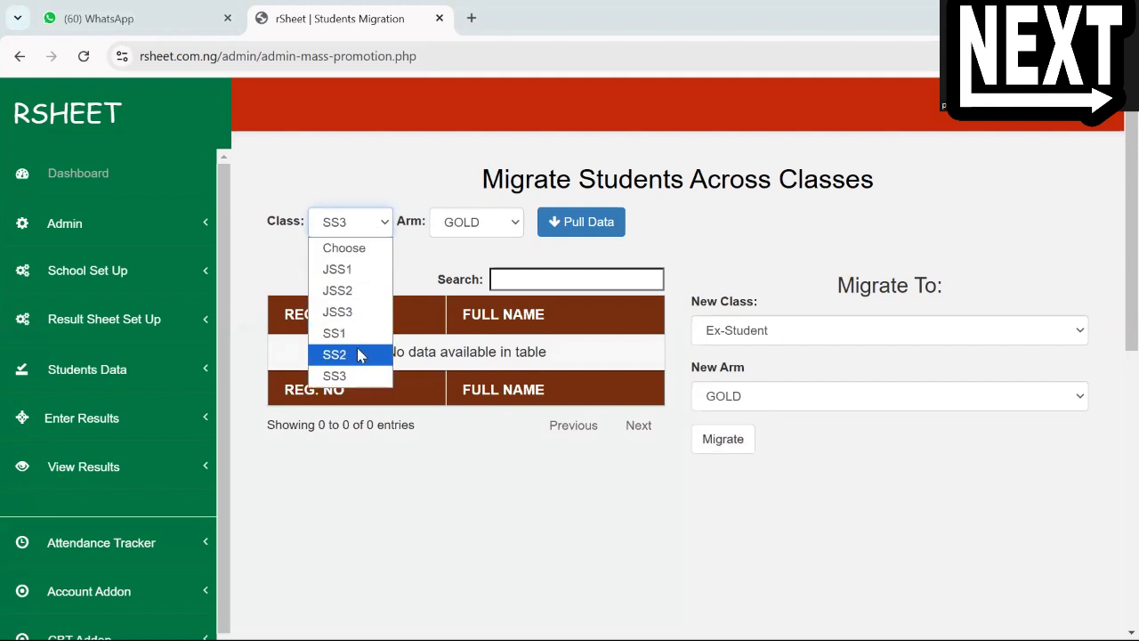
{"action": "left_click", "coordinate": [359, 354]}
{"action": "left_click", "coordinate": [476, 222]}
{"action": "left_click", "coordinate": [498, 264]}
{"action": "left_click", "coordinate": [581, 221]}
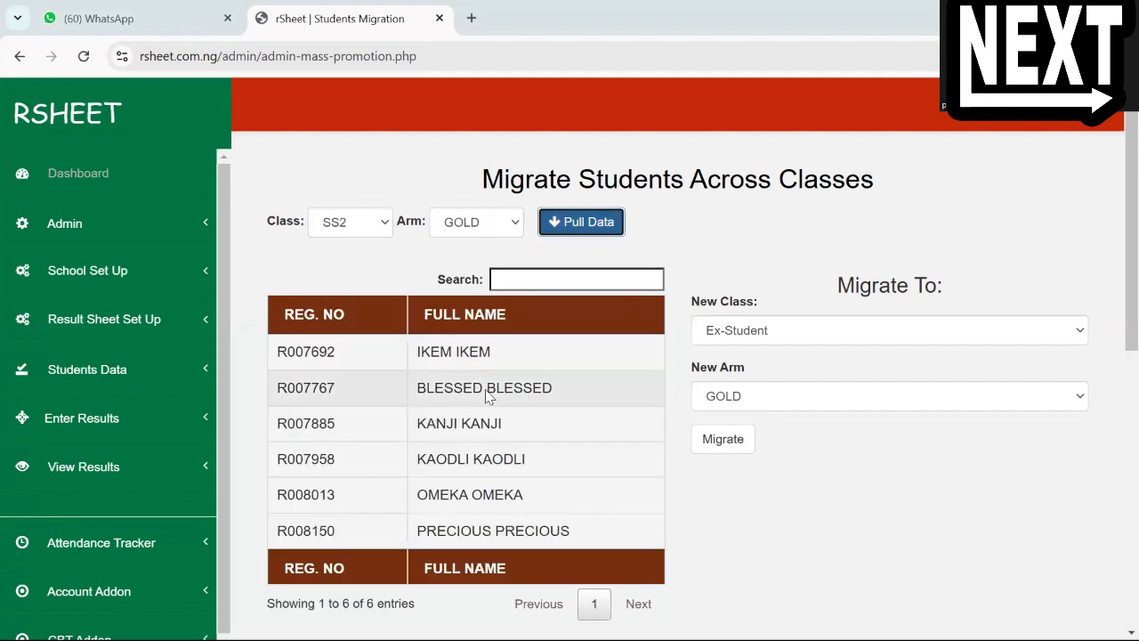
Migrate all the pulled SS2 GOLD students to class SS3, arm GOLD, and confirm the migration
{"action": "left_click", "coordinate": [735, 340]}
{"action": "left_click", "coordinate": [719, 484]}
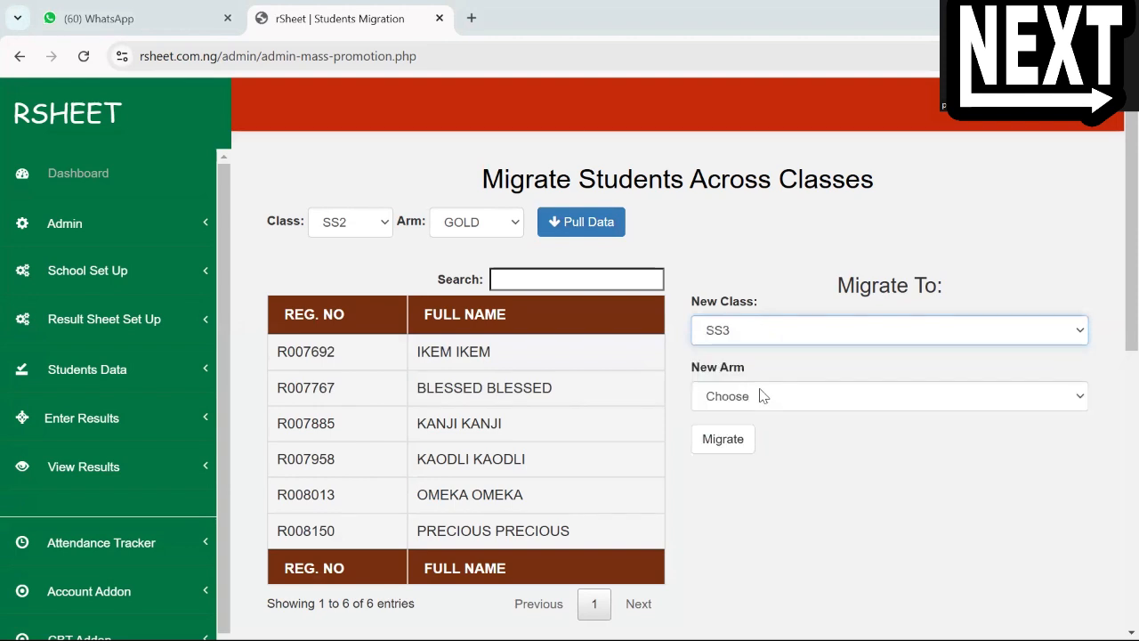
{"action": "left_click", "coordinate": [762, 396]}
{"action": "left_click", "coordinate": [761, 442]}
{"action": "left_click", "coordinate": [722, 439]}
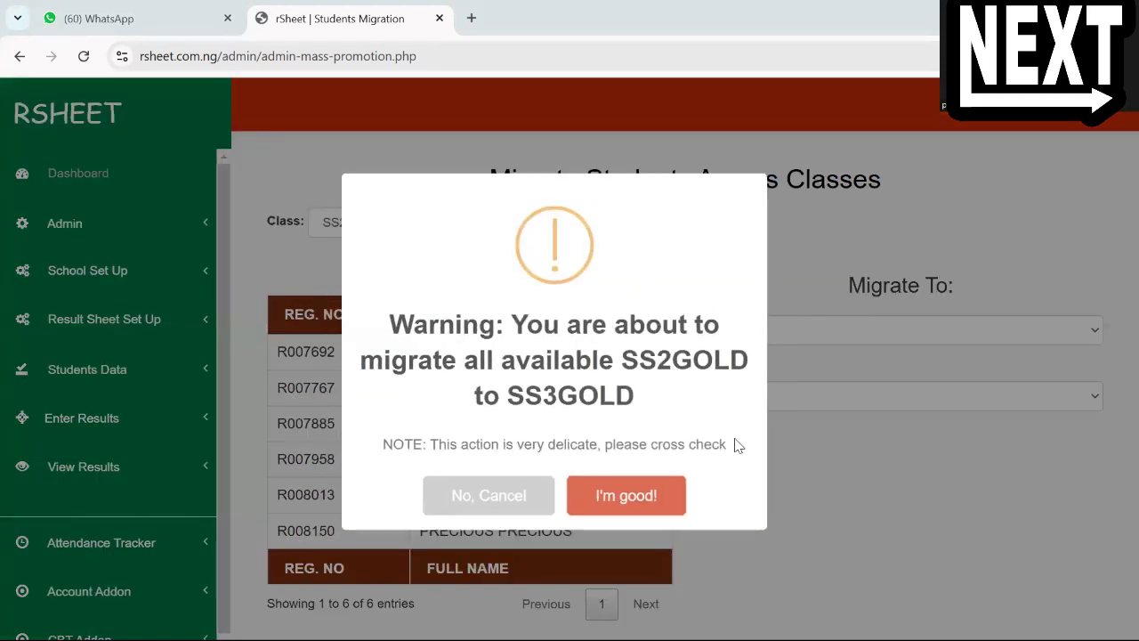
{"action": "left_click", "coordinate": [626, 491]}
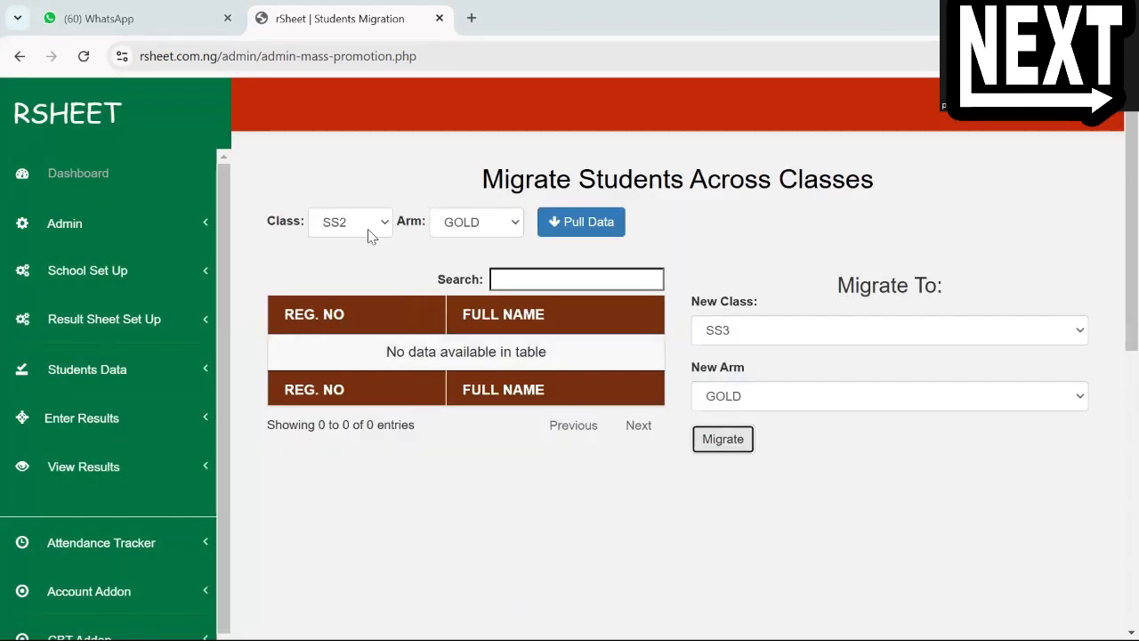
Pull the SS3 GOLD list to check the students migrated into it
{"action": "left_click", "coordinate": [369, 229]}
{"action": "left_click", "coordinate": [351, 377]}
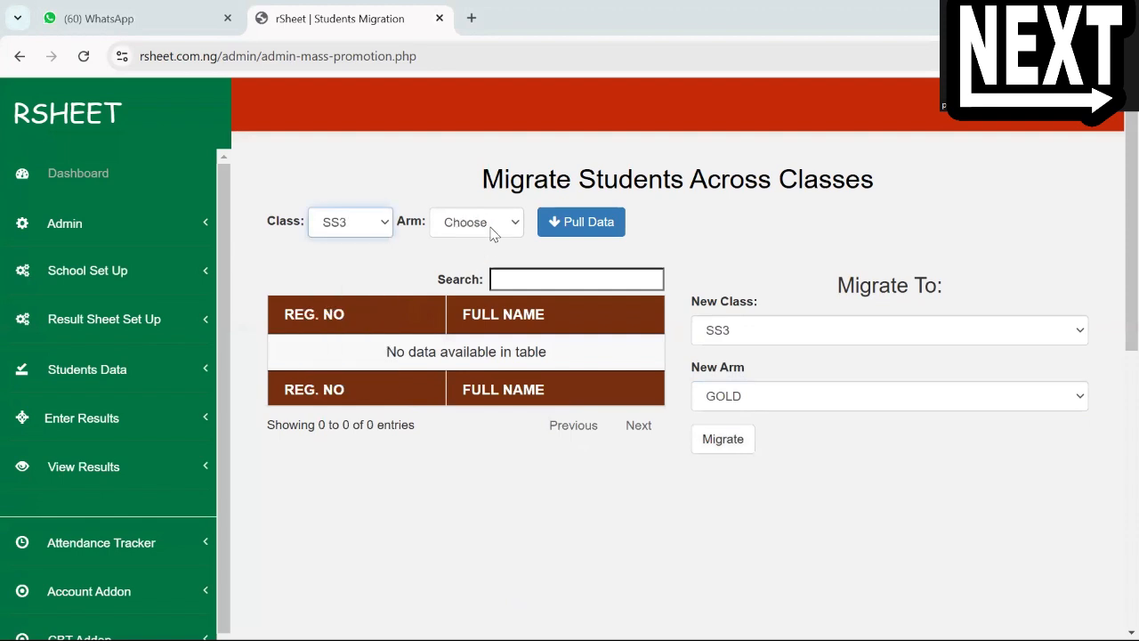
{"action": "left_click", "coordinate": [492, 233]}
{"action": "left_click", "coordinate": [481, 271]}
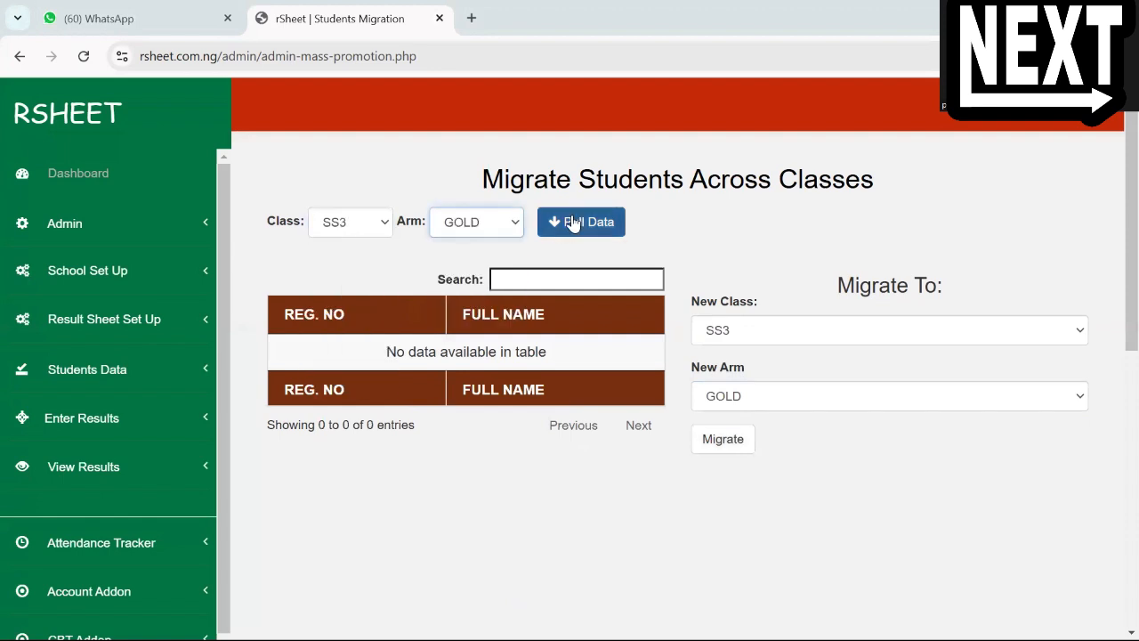
{"action": "left_click", "coordinate": [570, 223]}
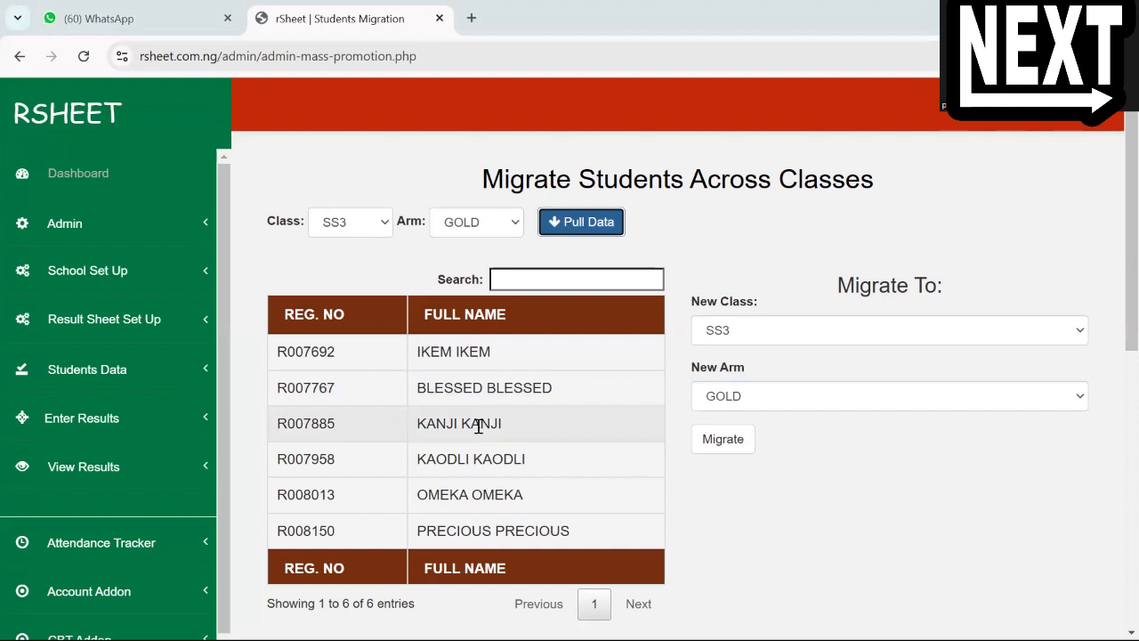
Pull the student list for class JSS3, arm GOLD
{"action": "left_click", "coordinate": [381, 221]}
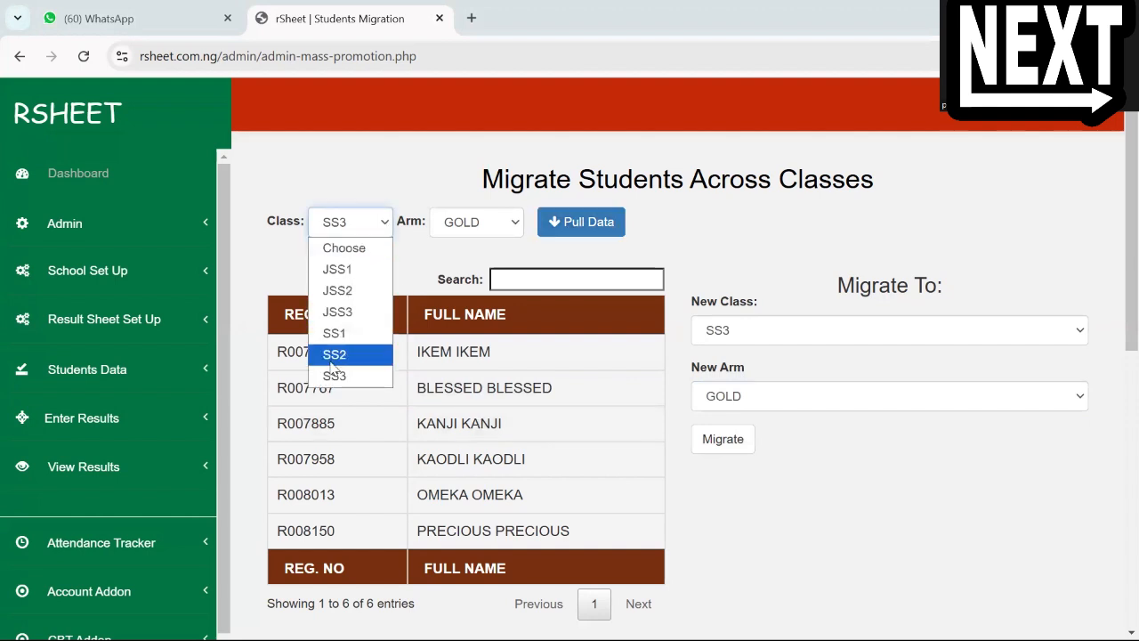
{"action": "left_click", "coordinate": [334, 333]}
{"action": "left_click", "coordinate": [350, 221]}
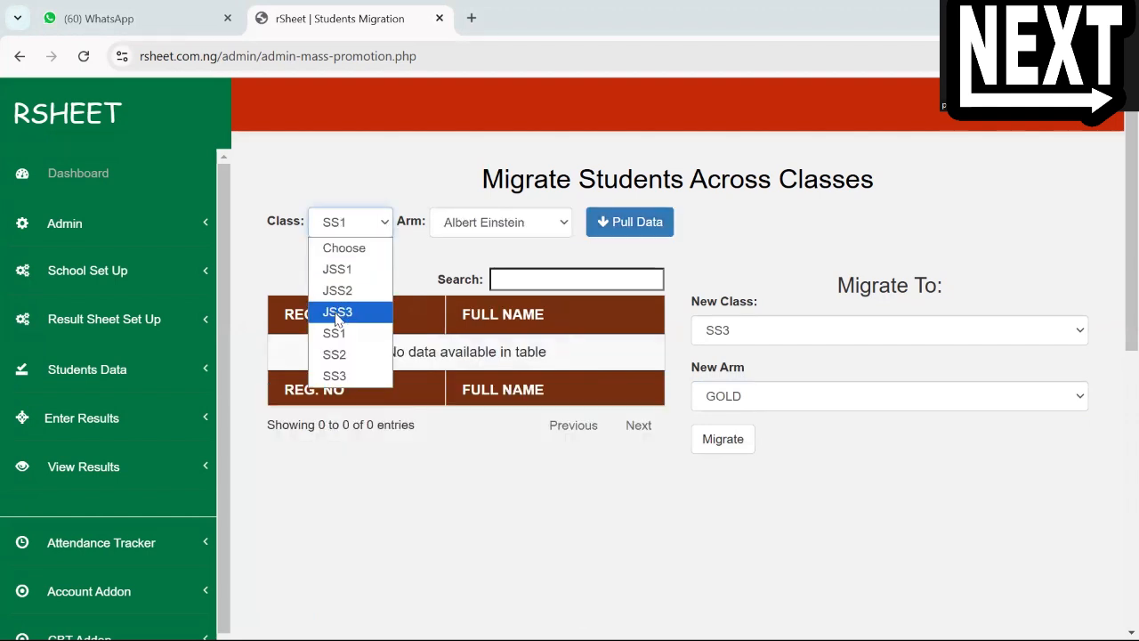
{"action": "left_click", "coordinate": [337, 314]}
{"action": "left_click", "coordinate": [513, 222]}
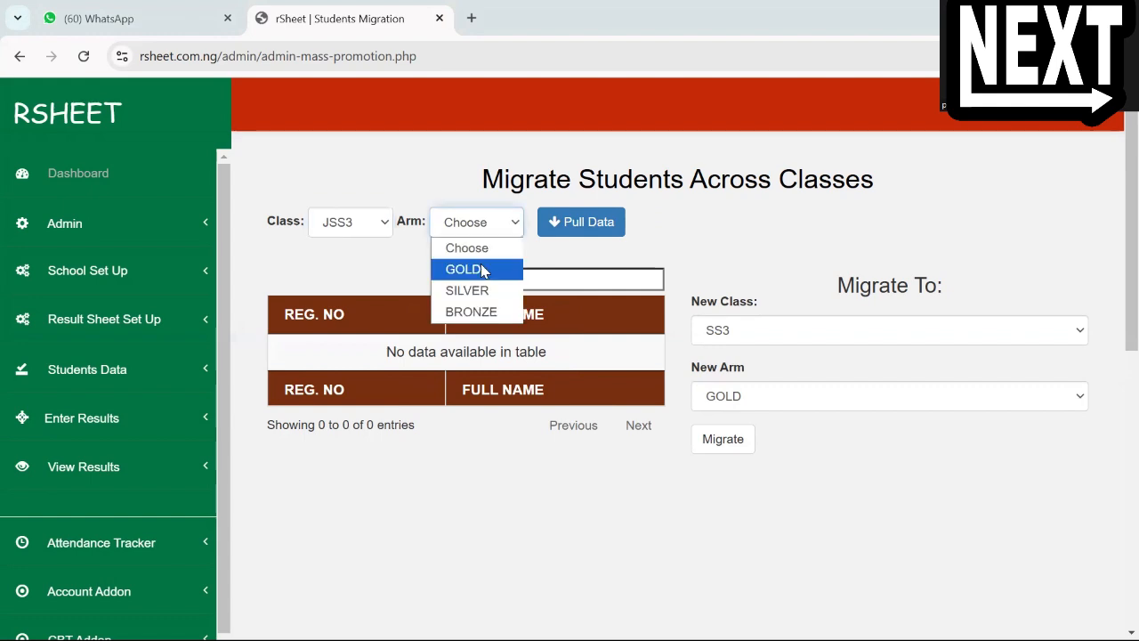
{"action": "left_click", "coordinate": [484, 270]}
{"action": "left_click", "coordinate": [591, 223]}
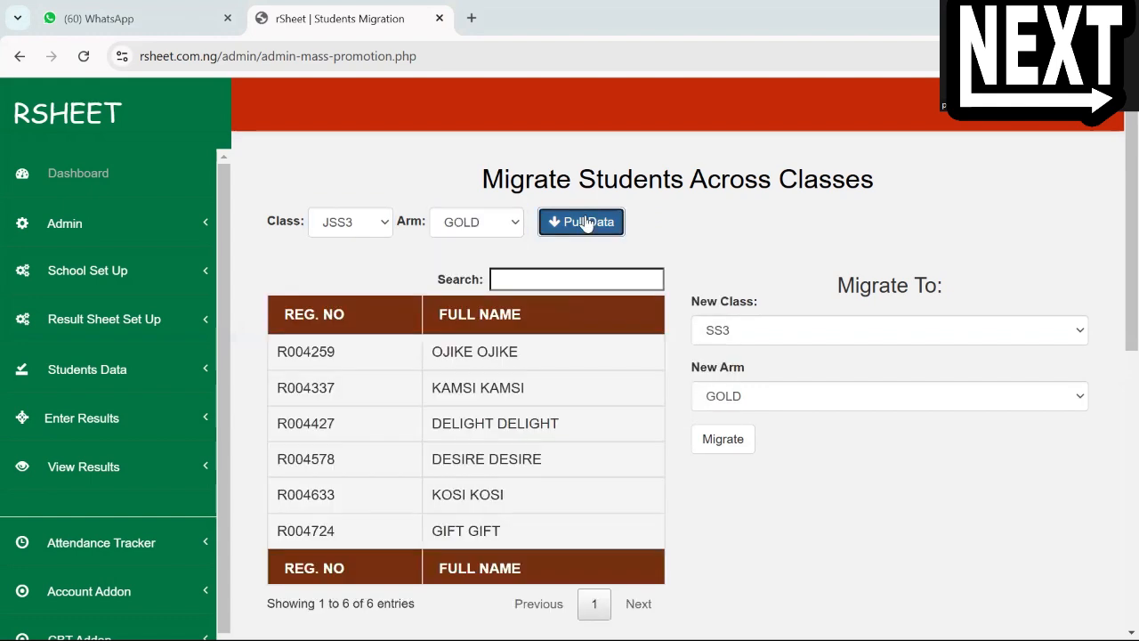
Migrate all the pulled JSS3 GOLD students to class SS1, arm Achievers, and confirm the migration
{"action": "left_click", "coordinate": [737, 327]}
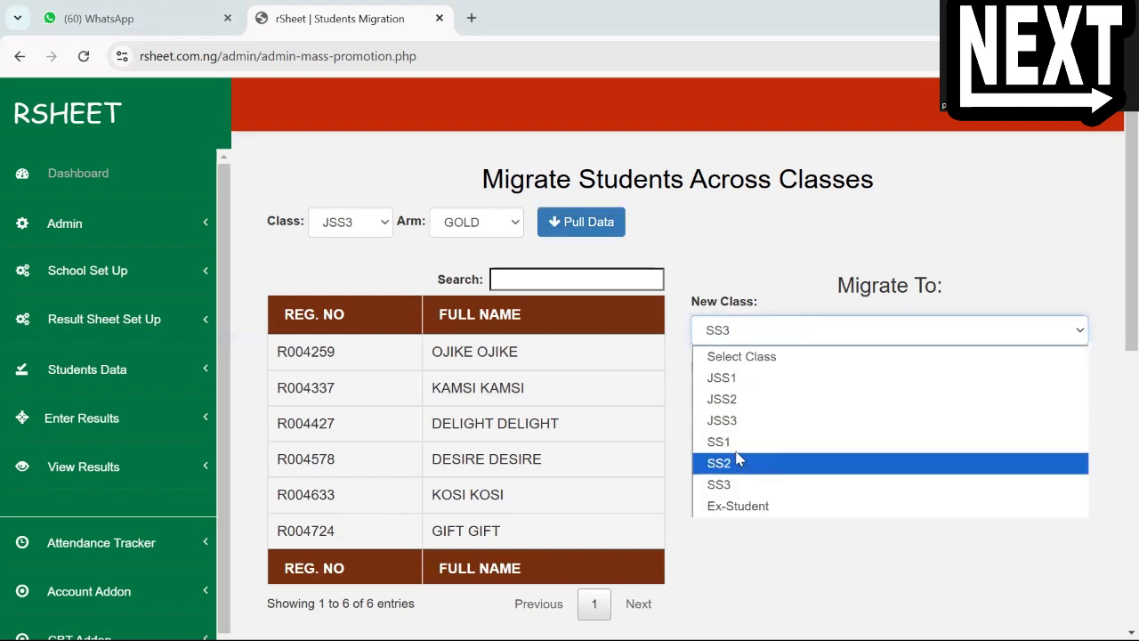
{"action": "key", "text": "Return"}
{"action": "left_click", "coordinate": [742, 398]}
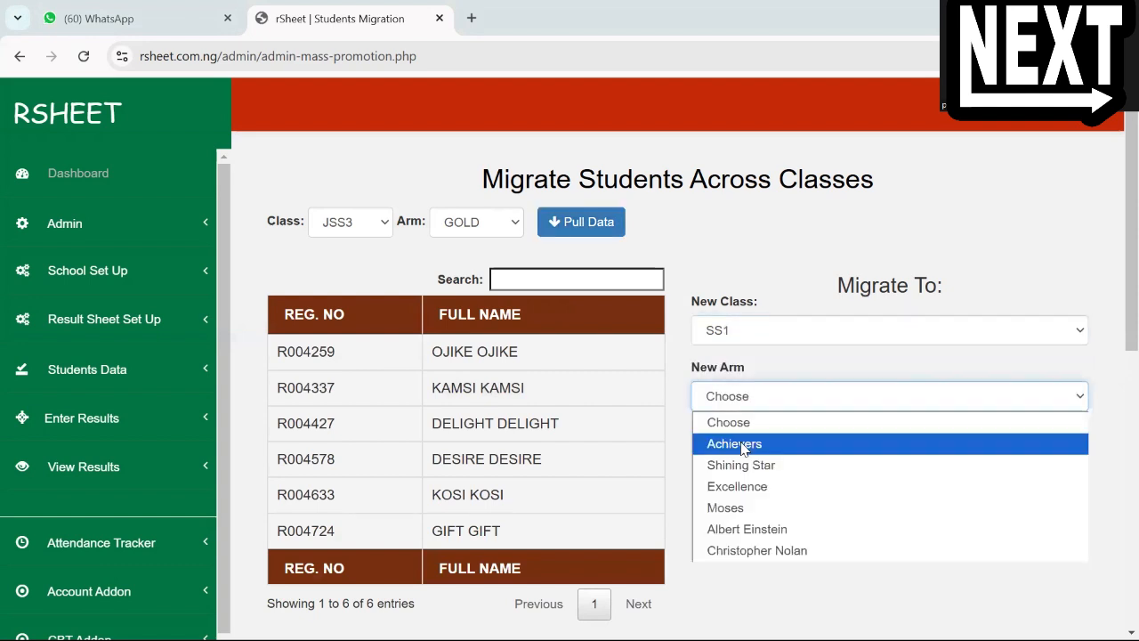
{"action": "left_click", "coordinate": [737, 443]}
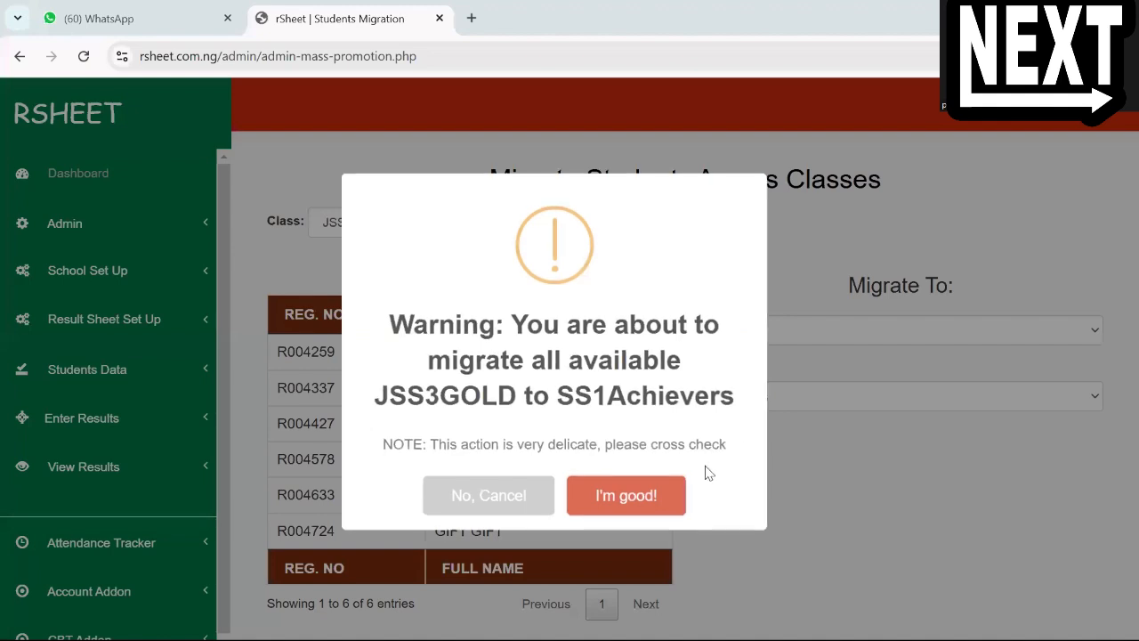
{"action": "left_click", "coordinate": [610, 495]}
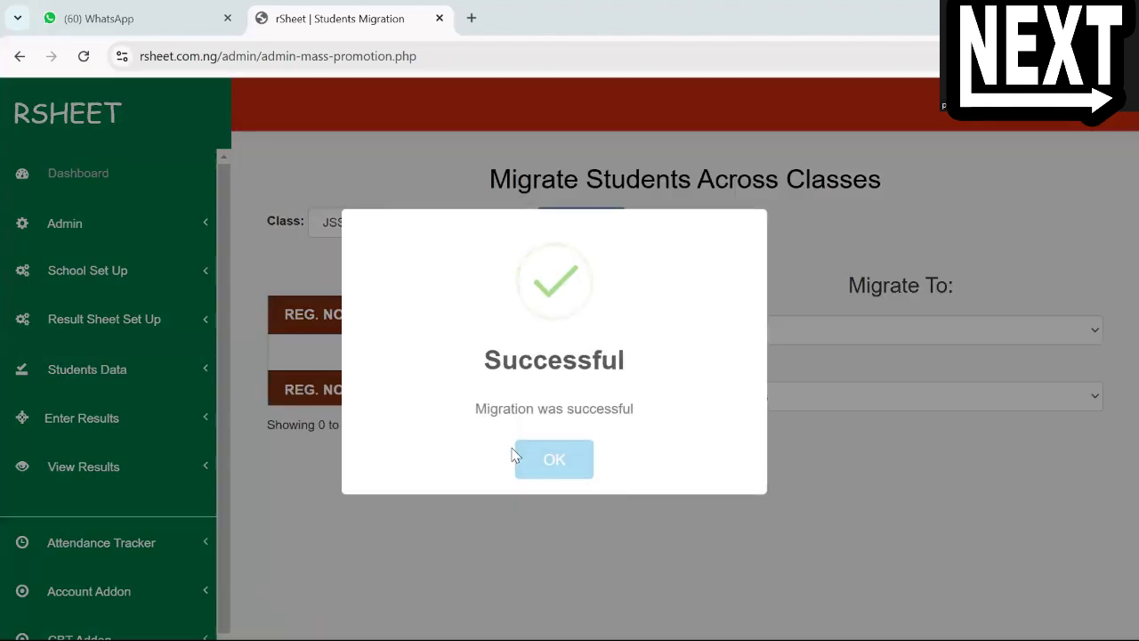
{"action": "left_click", "coordinate": [533, 468]}
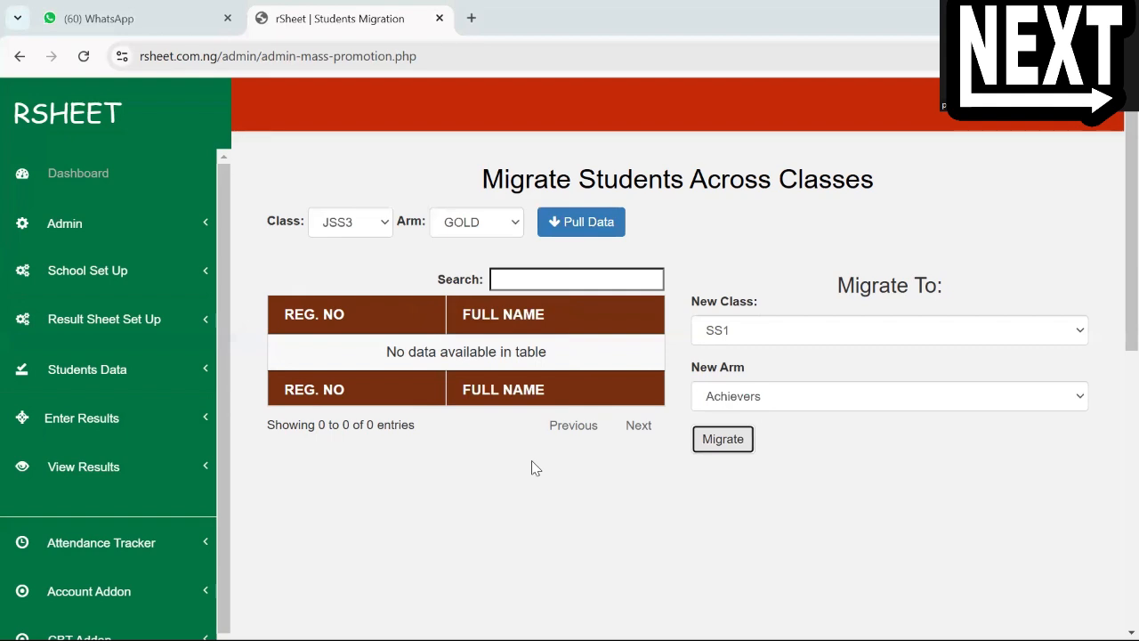
Open the View Students' Data page and pull the records of the Ex-Student class without choosing an arm
{"action": "left_click", "coordinate": [195, 419]}
{"action": "left_click", "coordinate": [177, 376]}
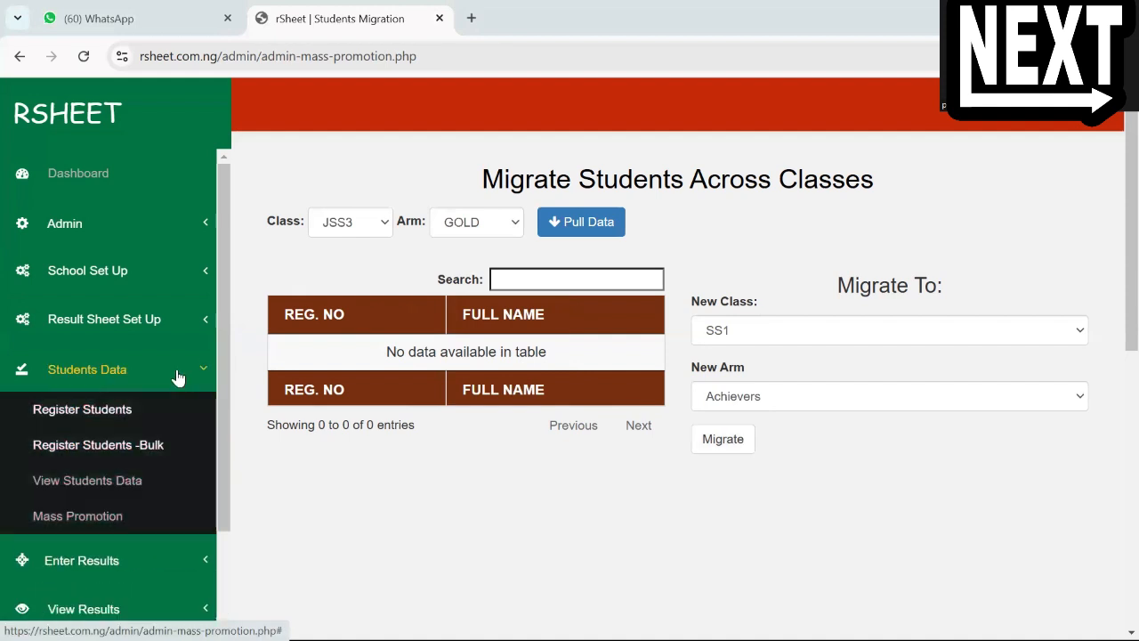
{"action": "left_click", "coordinate": [109, 485]}
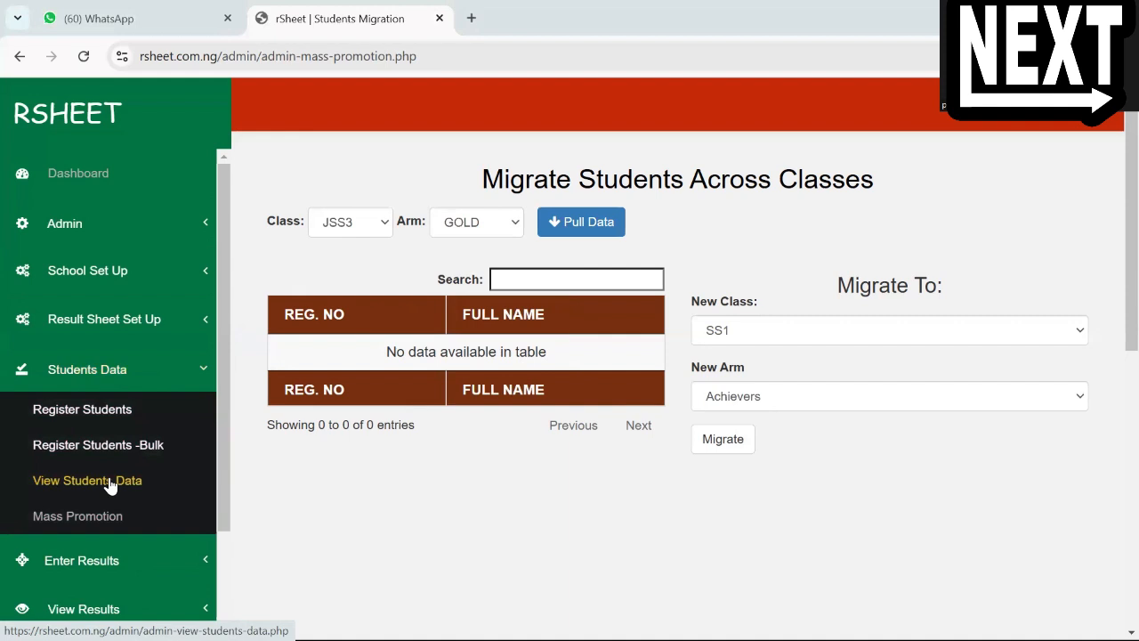
{"action": "left_click", "coordinate": [108, 484]}
{"action": "left_click", "coordinate": [372, 233]}
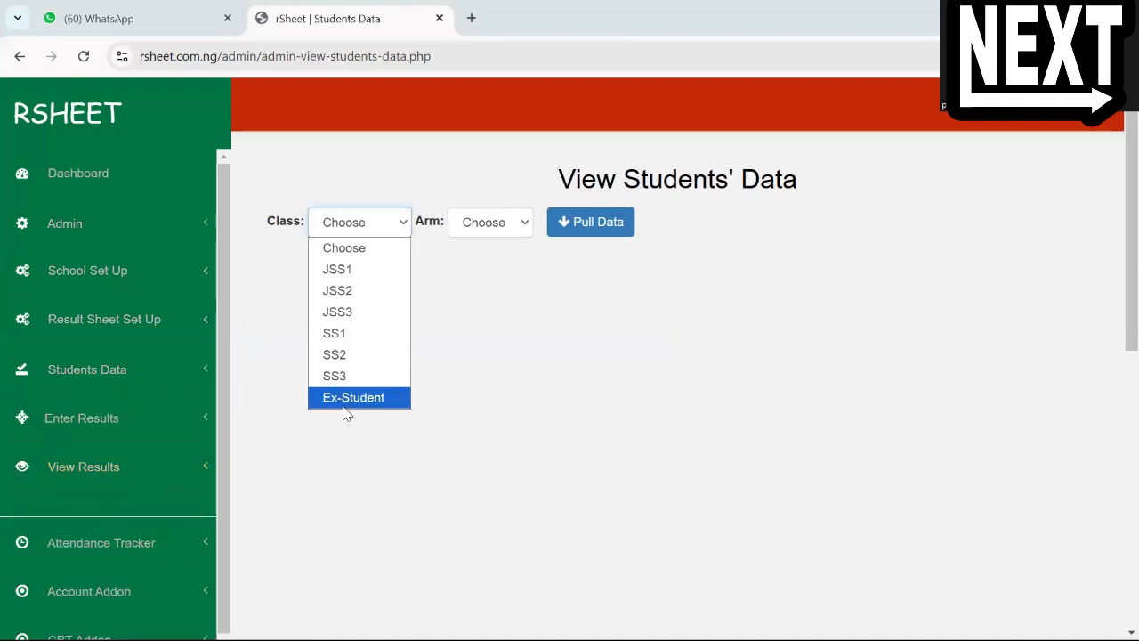
{"action": "left_click", "coordinate": [349, 398]}
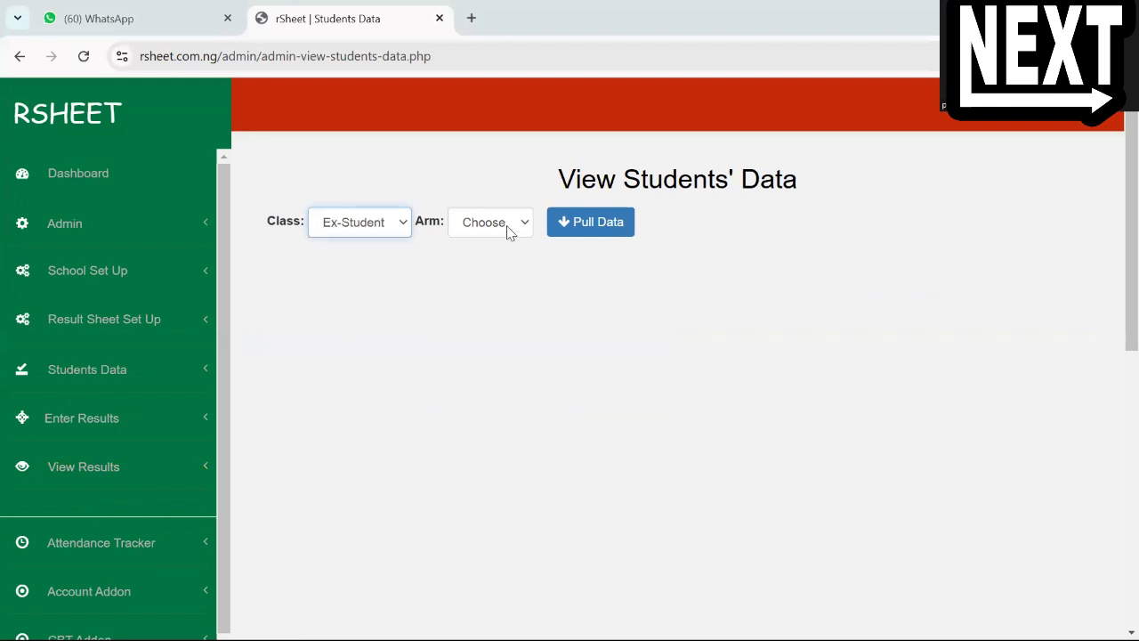
{"action": "left_click", "coordinate": [510, 230]}
{"action": "left_click", "coordinate": [368, 221]}
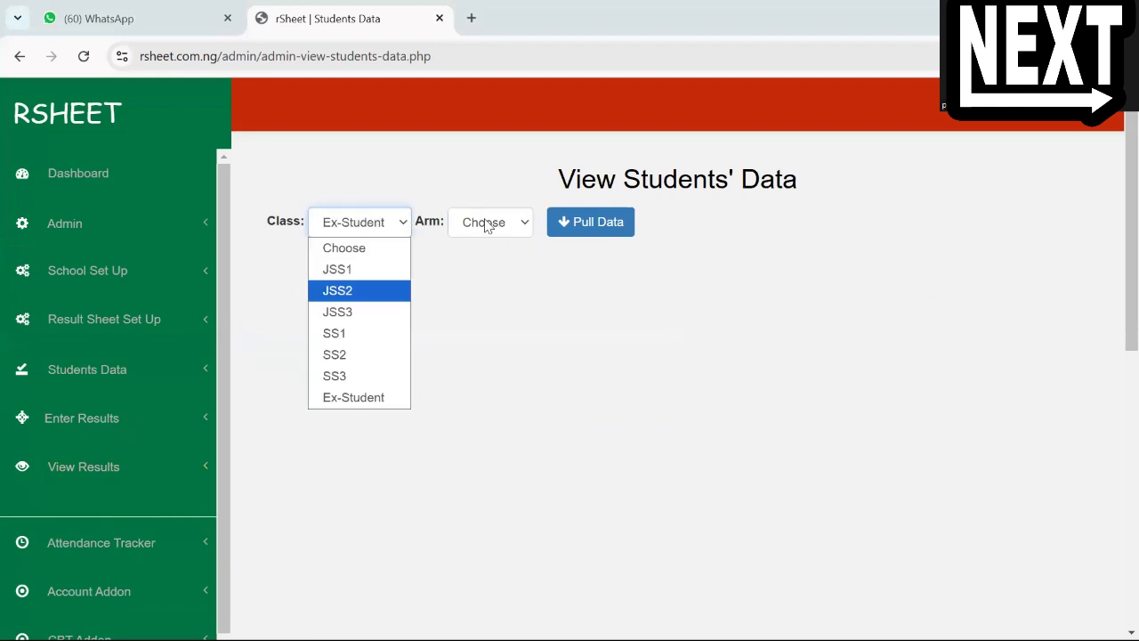
{"action": "left_click", "coordinate": [488, 230]}
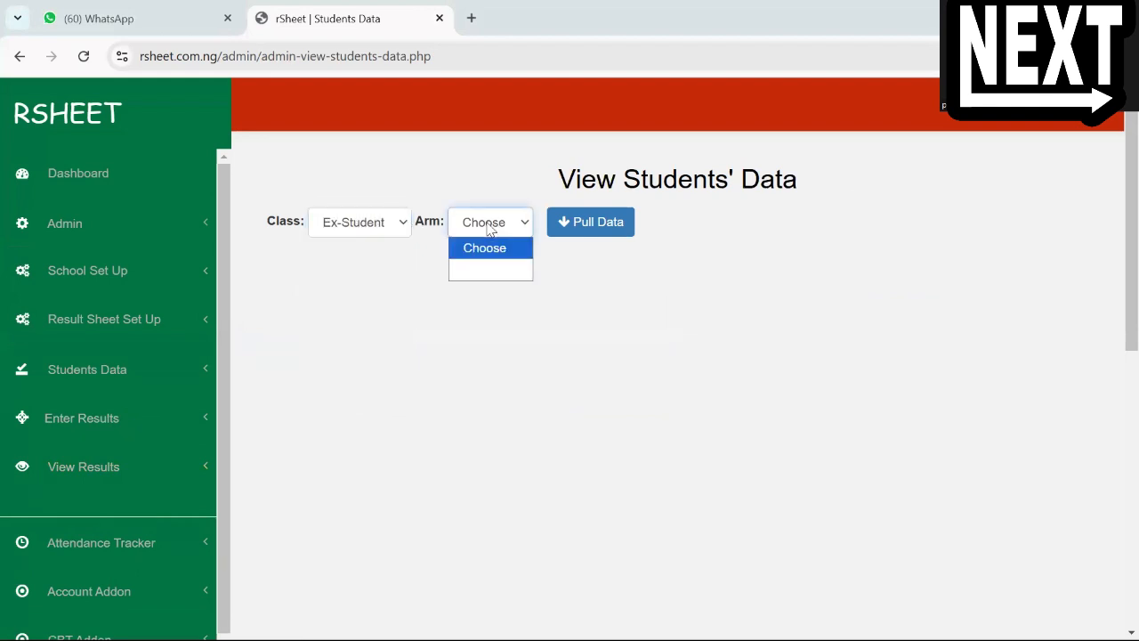
{"action": "left_click", "coordinate": [574, 222]}
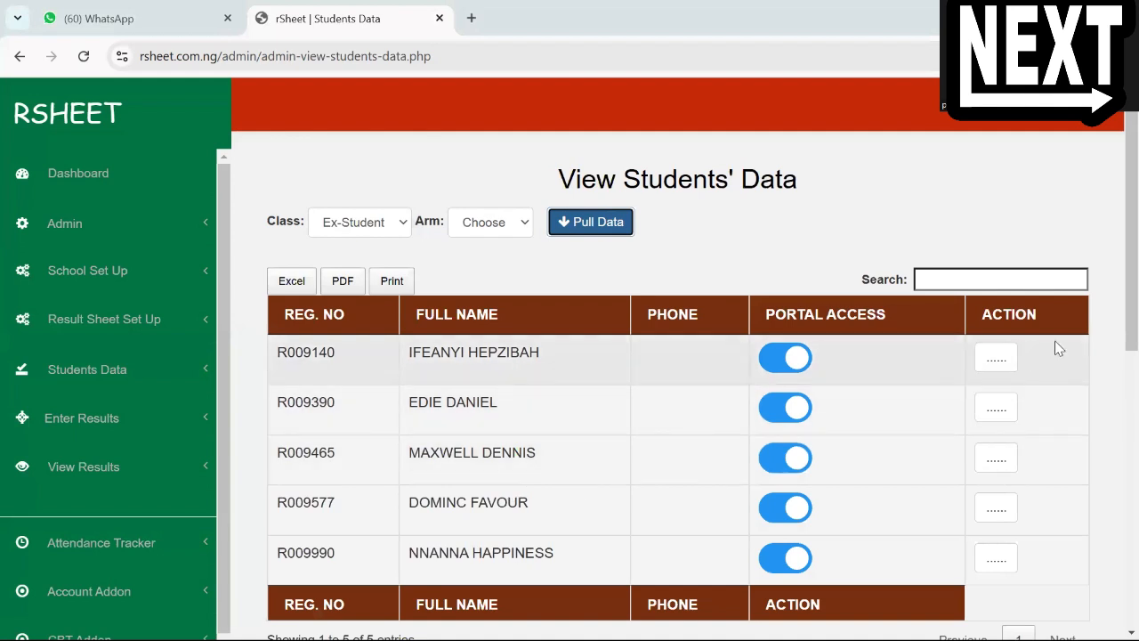
Move the first student in the Ex-Student list to class SS1, arm Shining Star, through Promote/Demote and submit the change
{"action": "left_click", "coordinate": [1006, 358]}
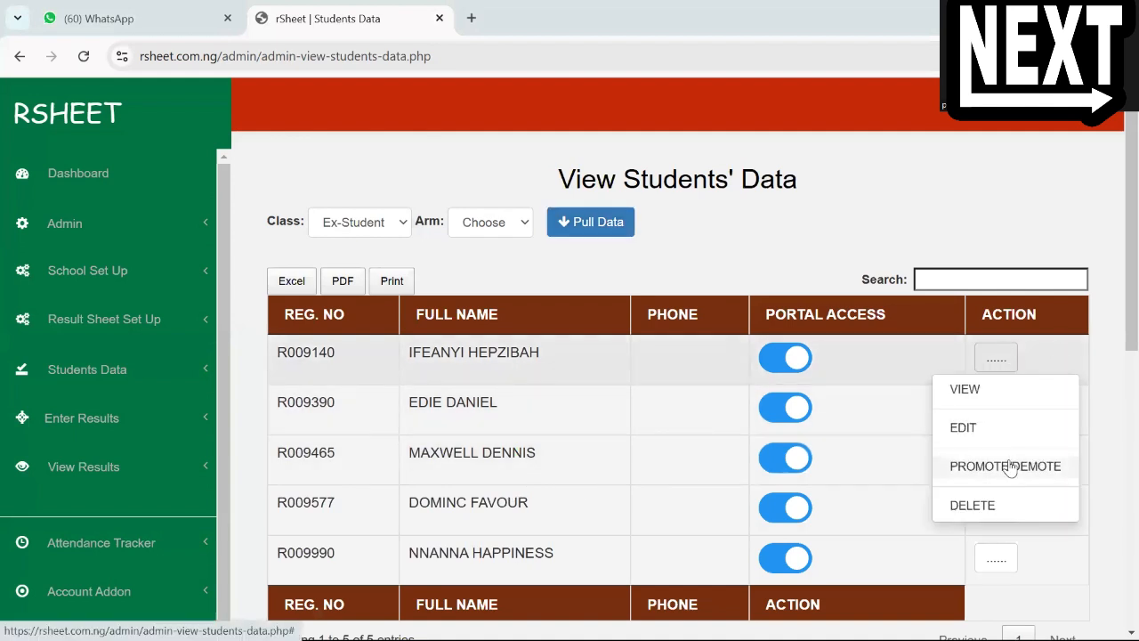
{"action": "left_click", "coordinate": [1006, 467]}
{"action": "left_click", "coordinate": [428, 302]}
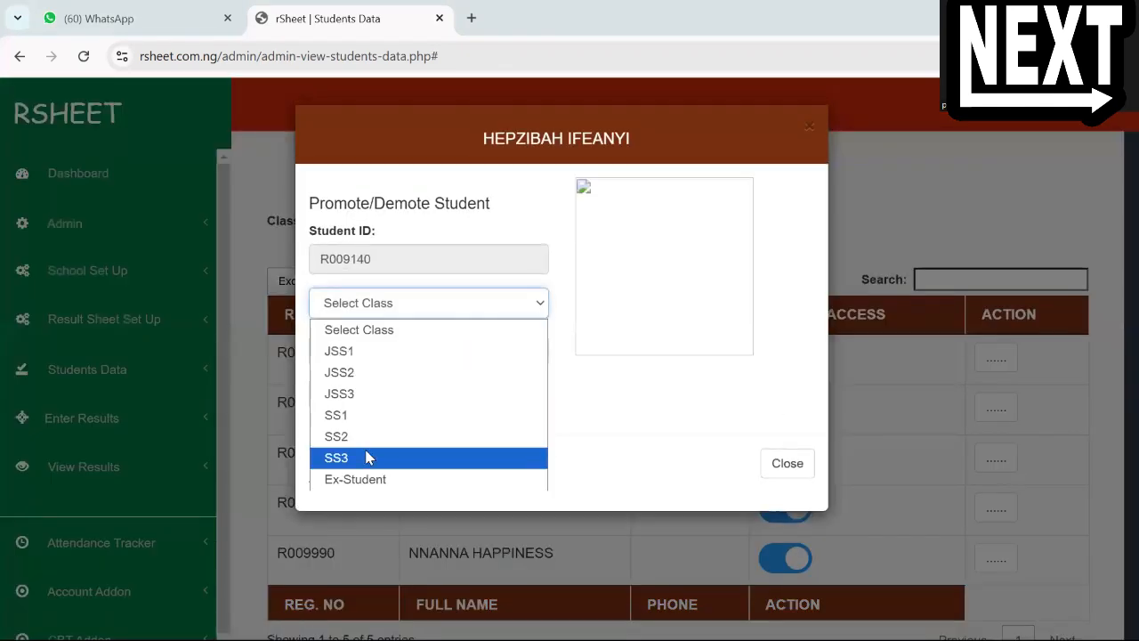
{"action": "left_click", "coordinate": [370, 415]}
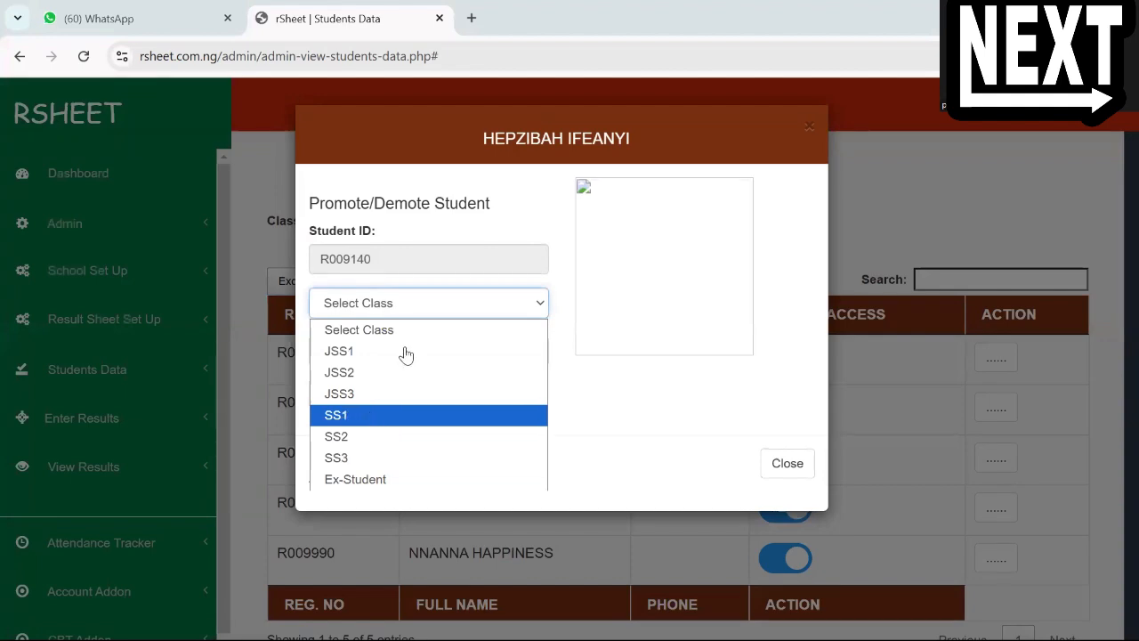
{"action": "left_click", "coordinate": [402, 352]}
{"action": "left_click", "coordinate": [359, 420]}
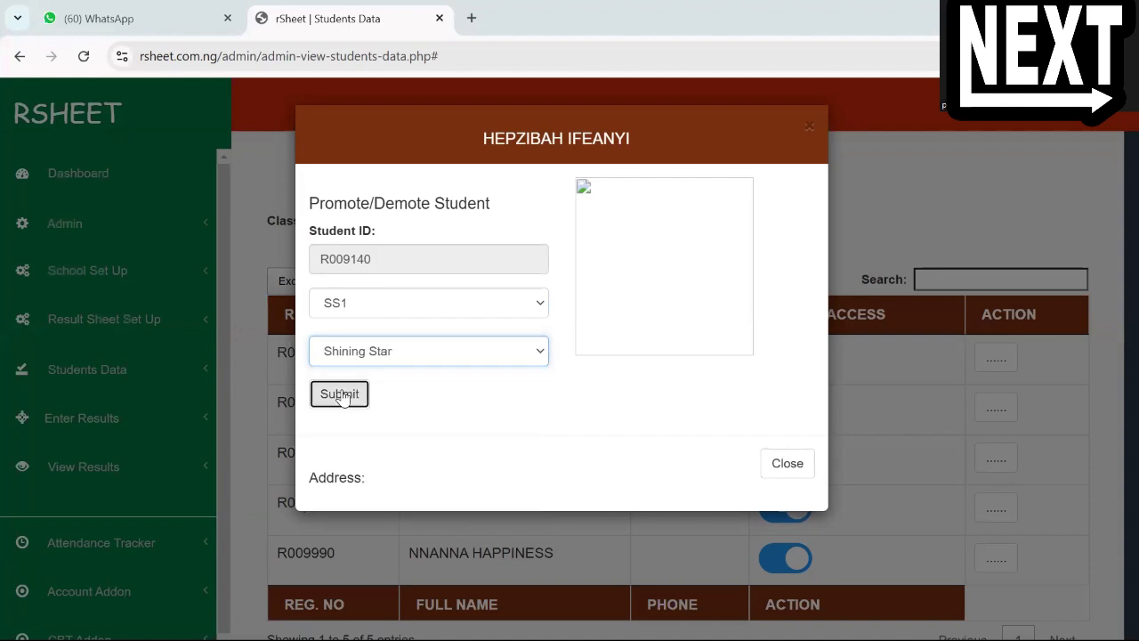
{"action": "left_click", "coordinate": [338, 393]}
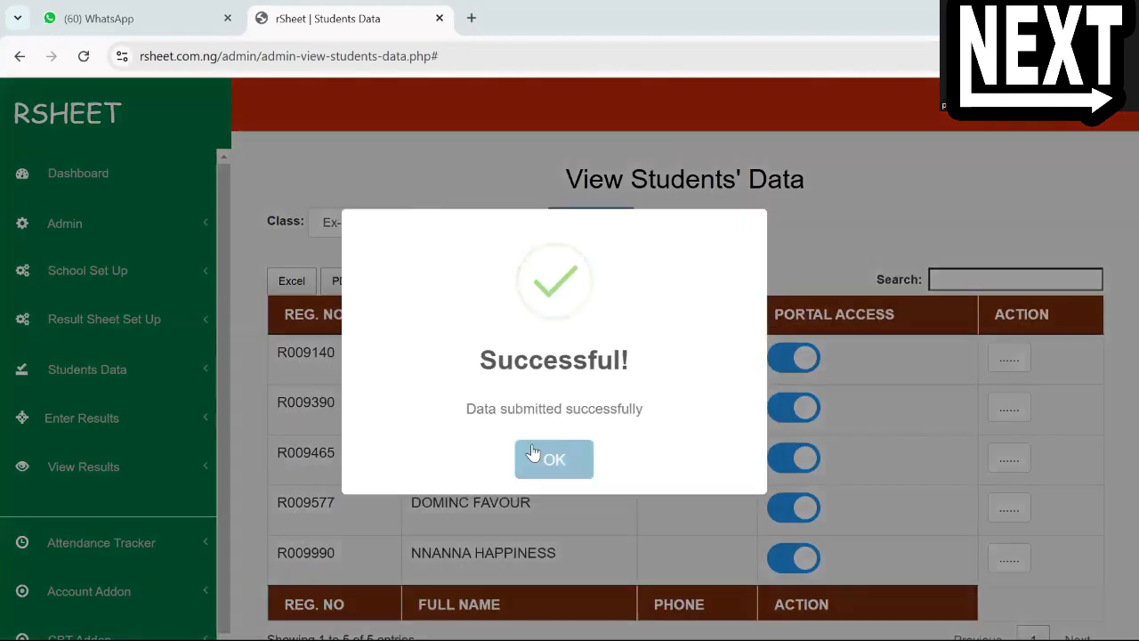
{"action": "left_click", "coordinate": [534, 455]}
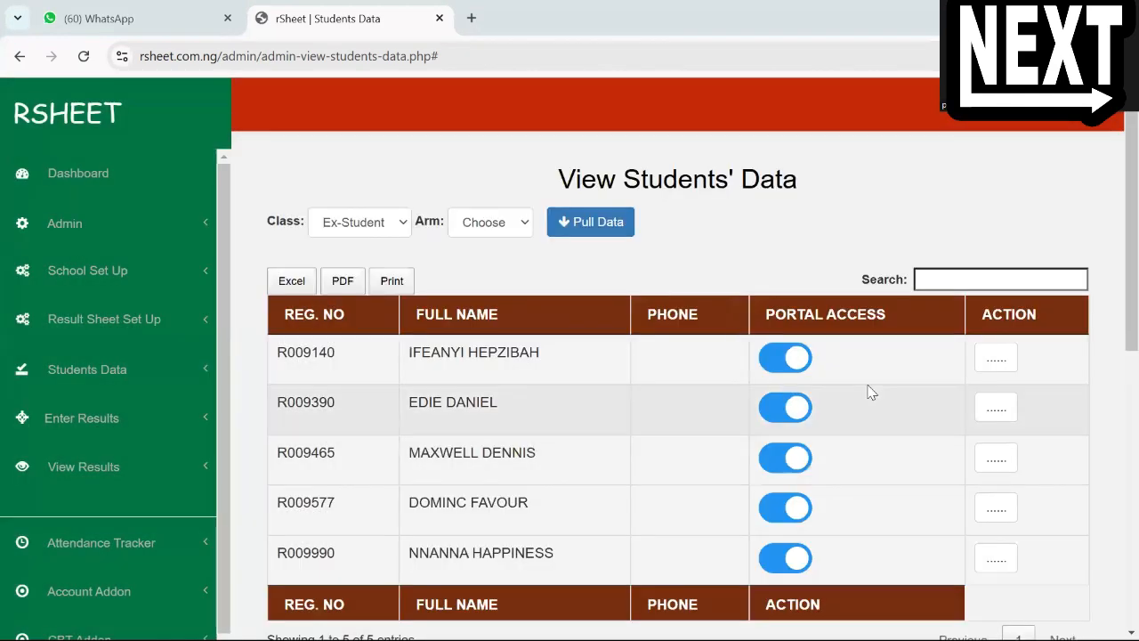
Use Promote/Demote on the second student in the Ex-Student list to submit a move to class SS1, arm Moses
{"action": "left_click", "coordinate": [1004, 408]}
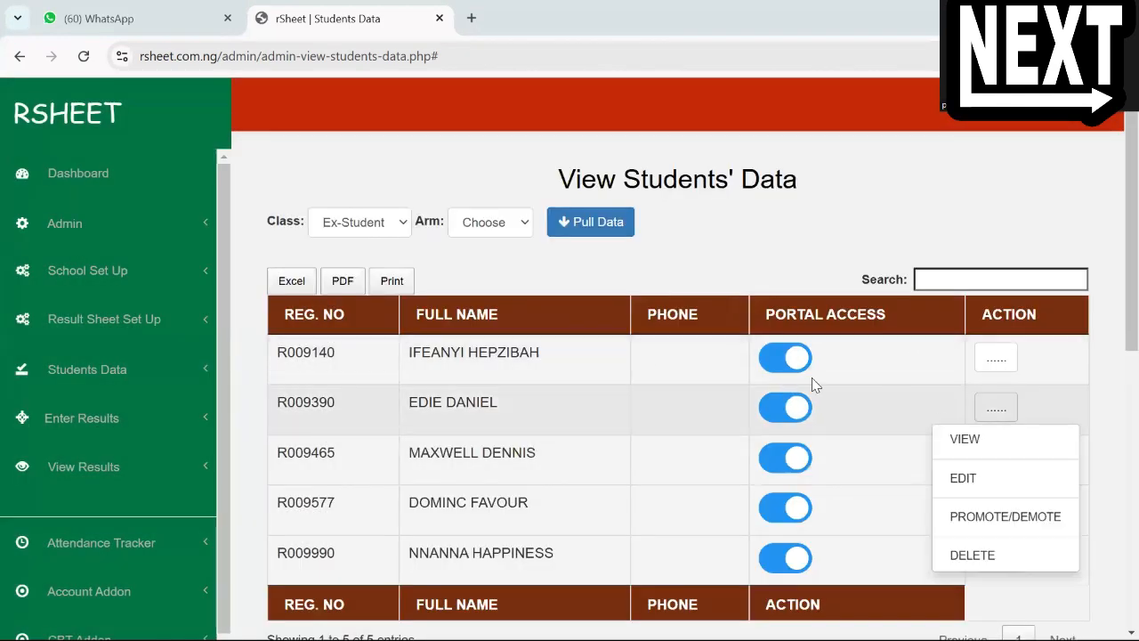
{"action": "left_click", "coordinate": [1002, 517]}
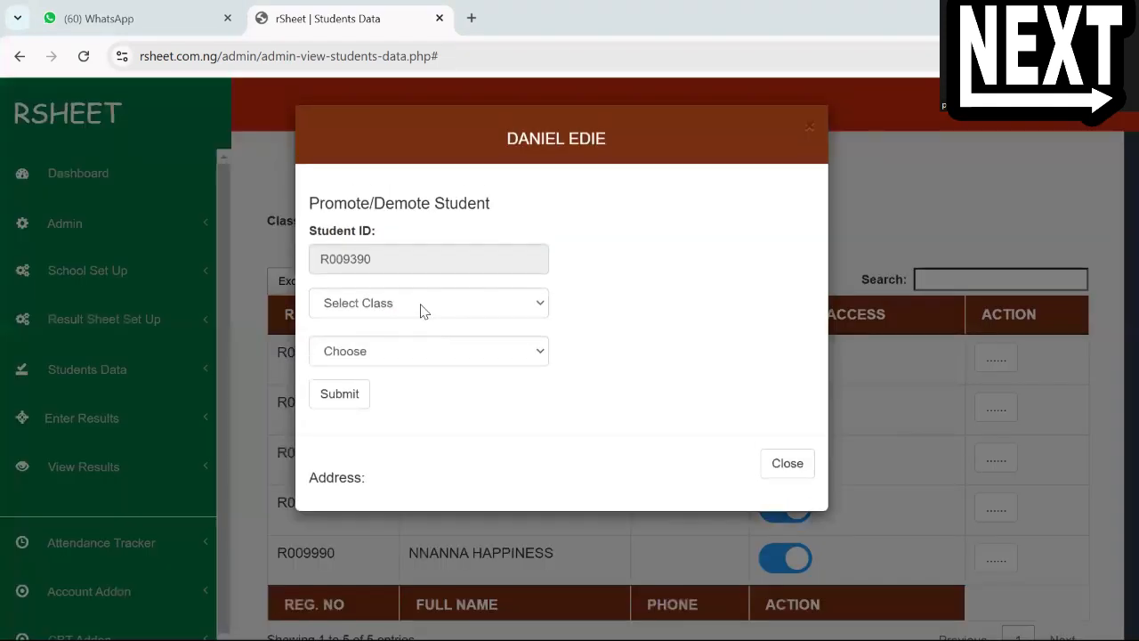
{"action": "left_click", "coordinate": [391, 303]}
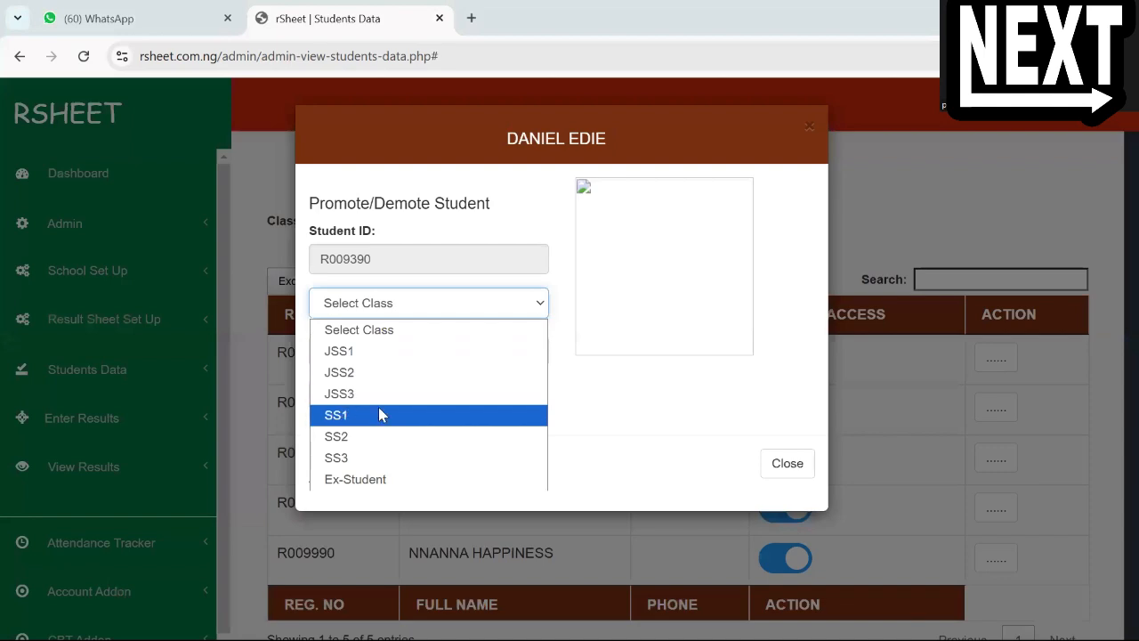
{"action": "left_click", "coordinate": [380, 414]}
{"action": "left_click", "coordinate": [364, 350]}
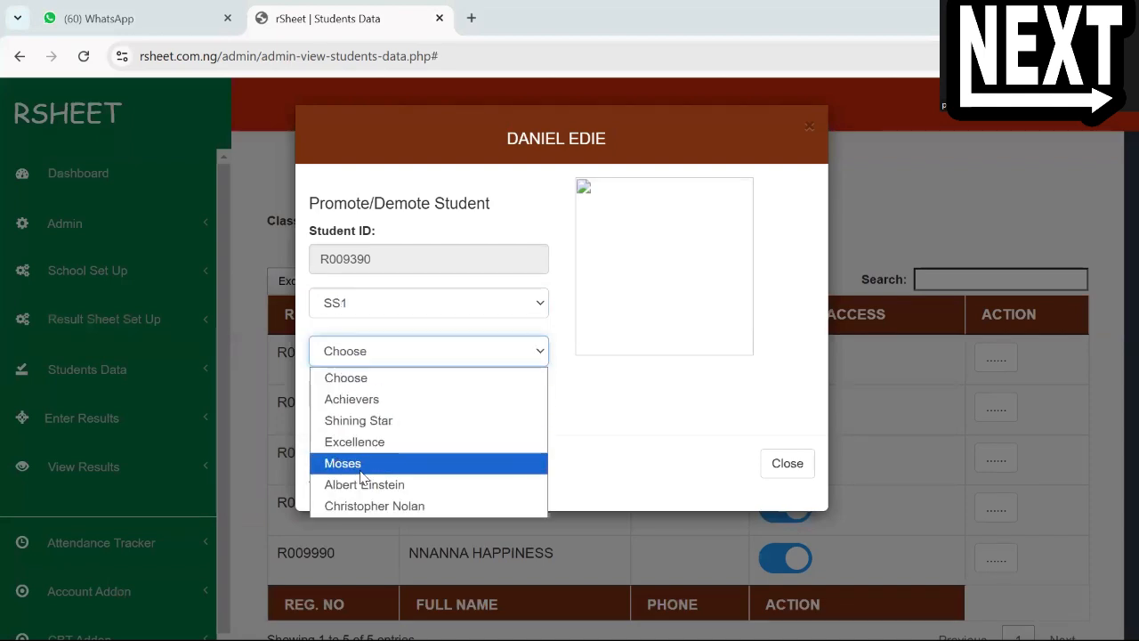
{"action": "left_click", "coordinate": [365, 463]}
{"action": "left_click", "coordinate": [351, 397]}
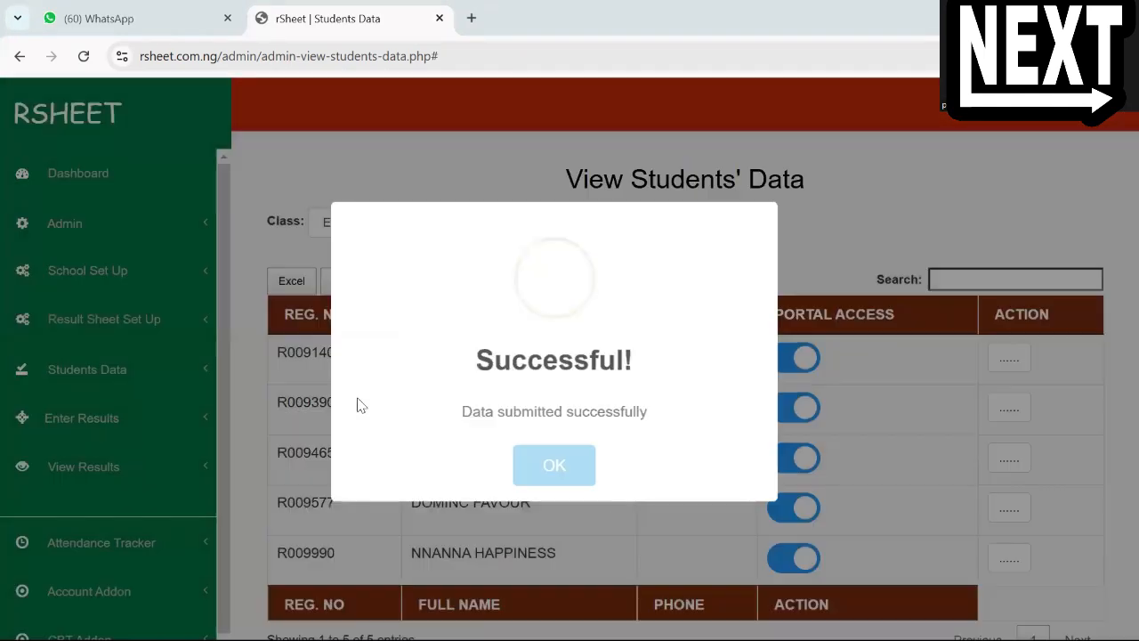
Move the third student in the Ex-Student list to class JSS3, arm GOLD, through Promote/Demote and submit the change
{"action": "left_click", "coordinate": [996, 458]}
{"action": "left_click", "coordinate": [979, 564]}
{"action": "left_click", "coordinate": [429, 303]}
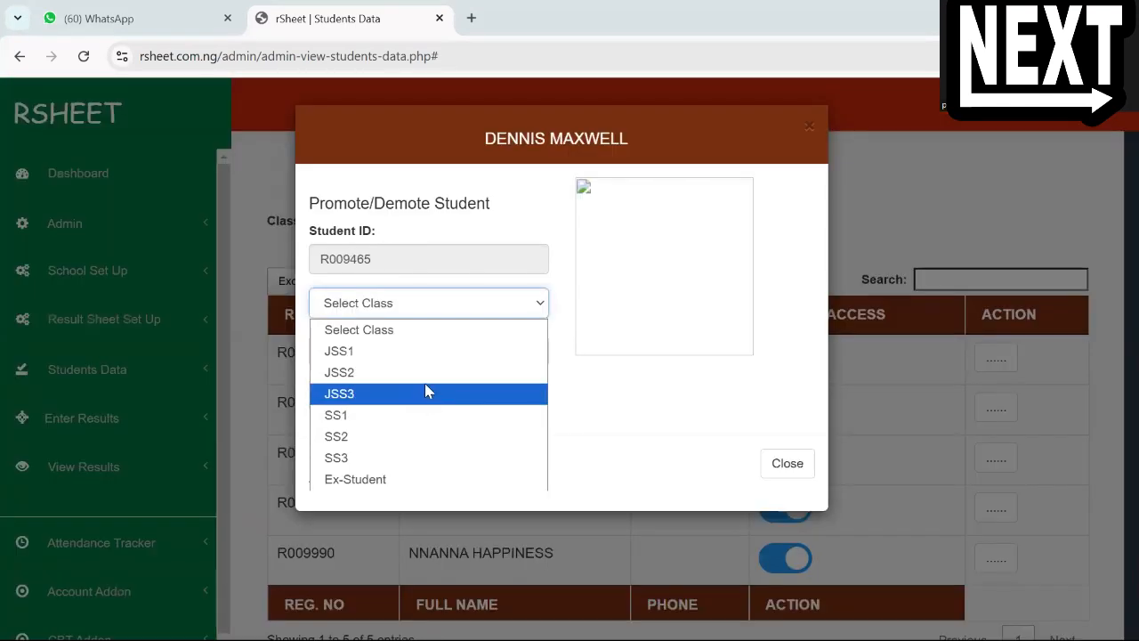
{"action": "left_click", "coordinate": [424, 392]}
{"action": "left_click", "coordinate": [419, 352]}
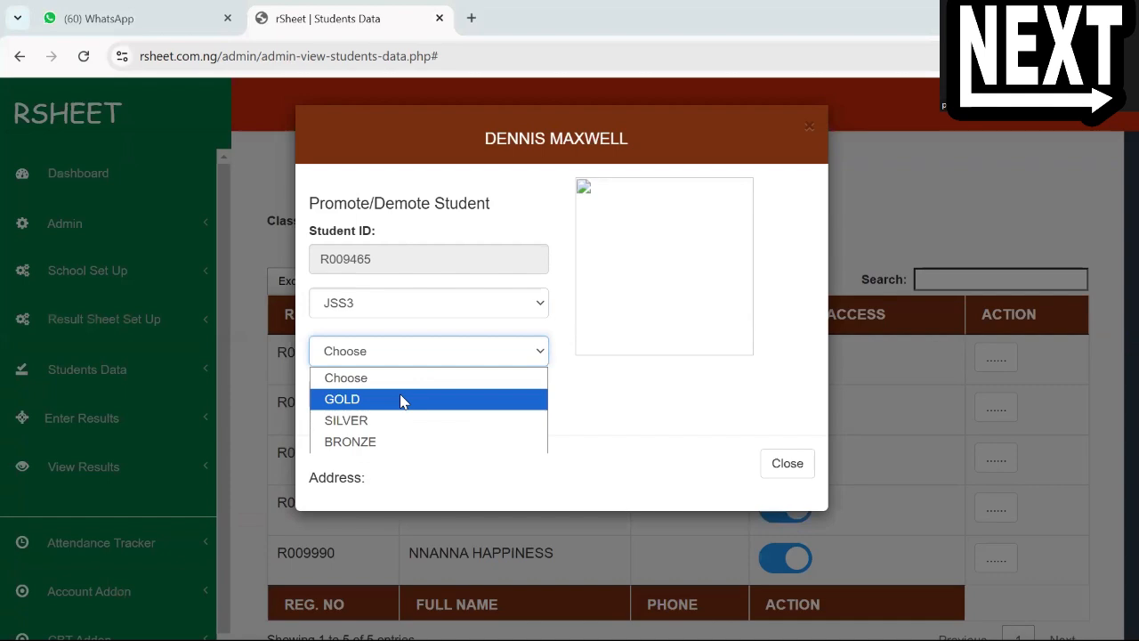
{"action": "left_click", "coordinate": [401, 399]}
{"action": "left_click", "coordinate": [342, 399]}
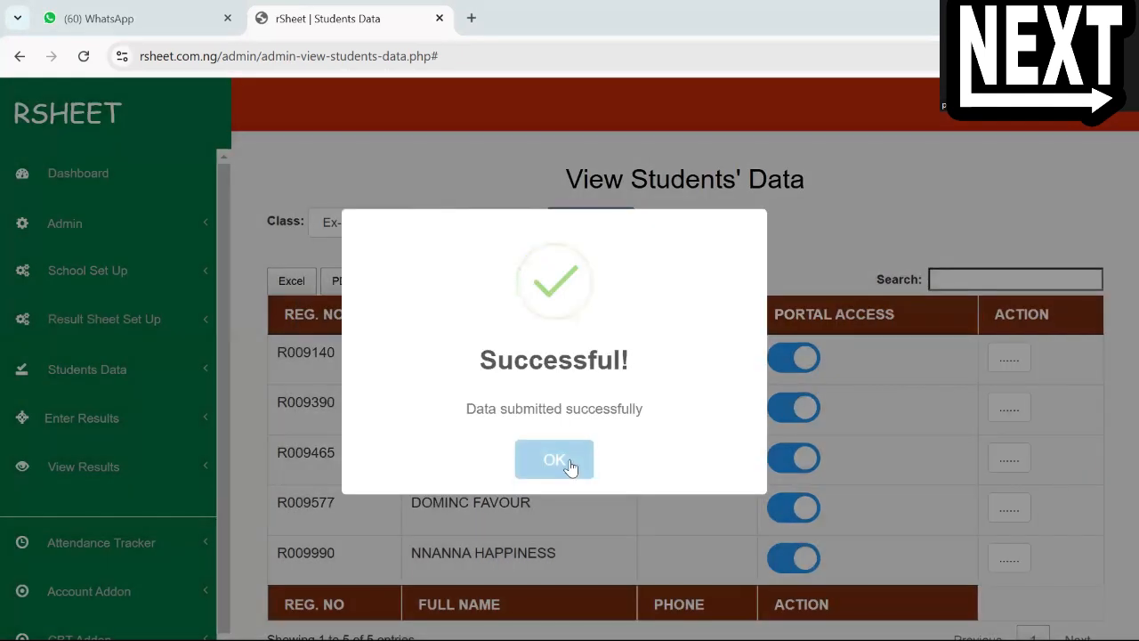
{"action": "left_click", "coordinate": [570, 460]}
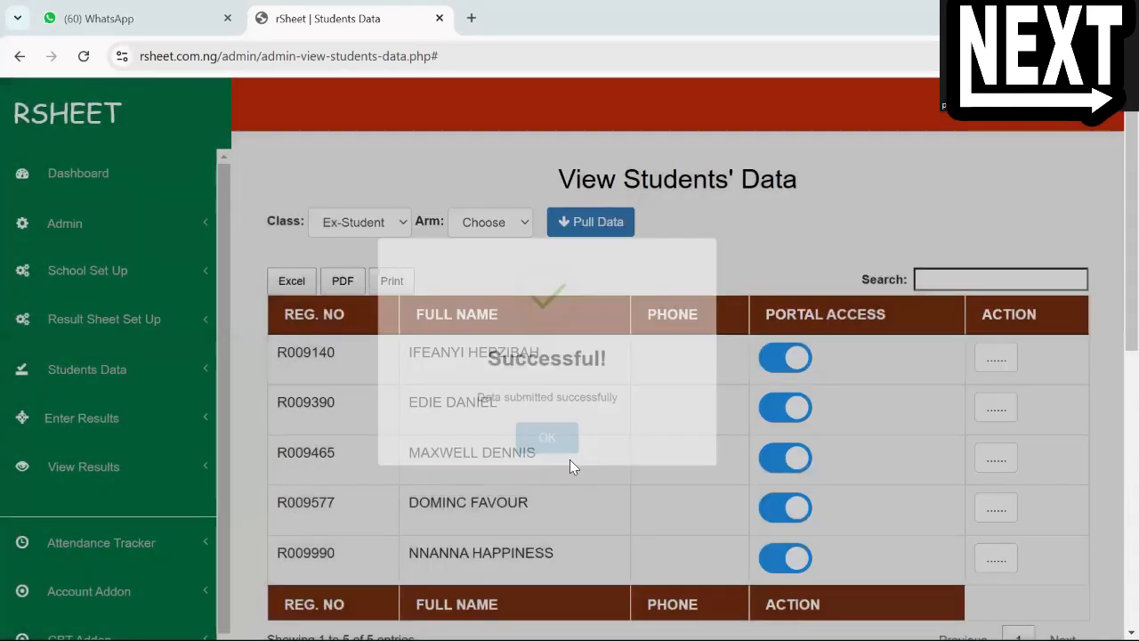
Use Promote/Demote on the last student in the Ex-Student list to submit a move to class SS1, arm Achievers
{"action": "left_click", "coordinate": [1011, 552]}
{"action": "scroll", "coordinate": [997, 565], "scroll_direction": "down", "scroll_amount": 1}
{"action": "left_click", "coordinate": [967, 578]}
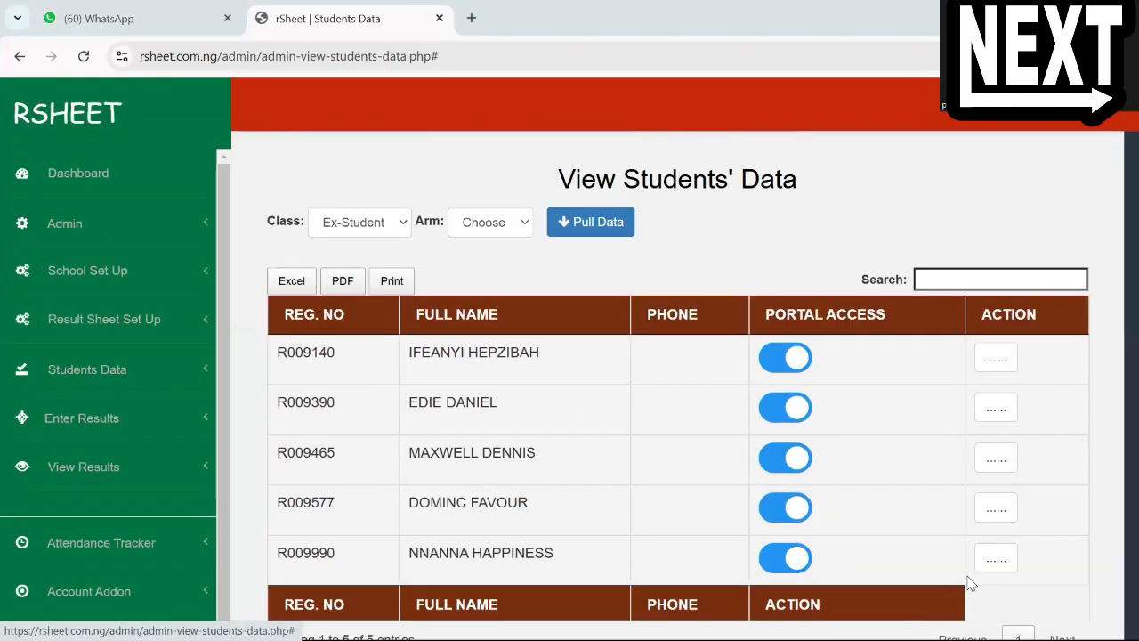
{"action": "left_click", "coordinate": [504, 305]}
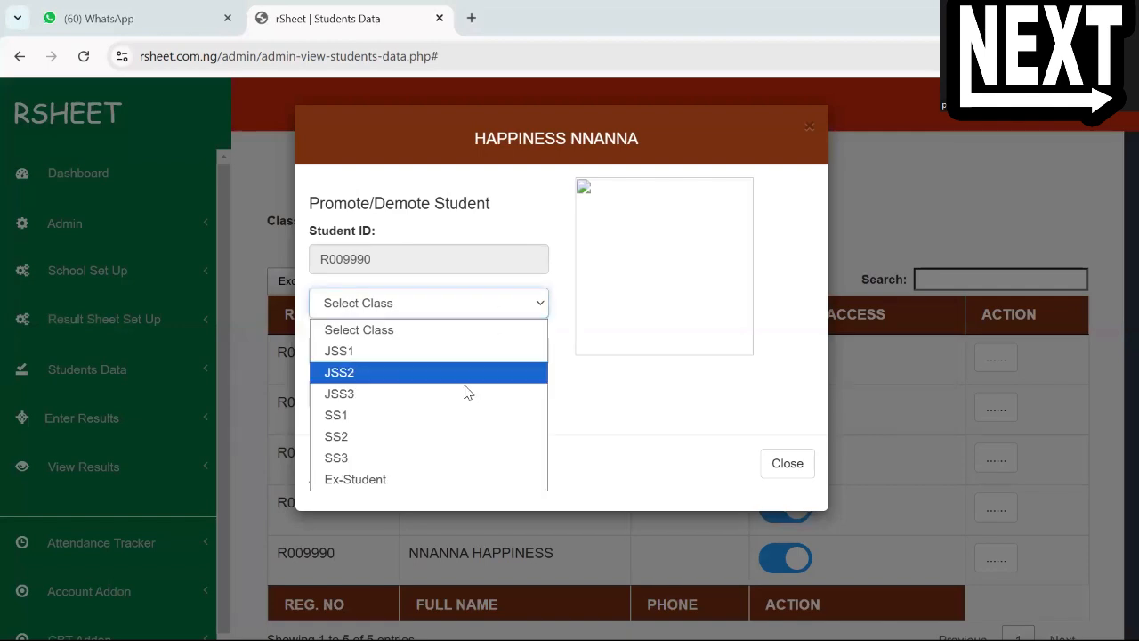
{"action": "left_click", "coordinate": [445, 415]}
{"action": "left_click", "coordinate": [418, 351]}
{"action": "left_click", "coordinate": [414, 397]}
{"action": "left_click", "coordinate": [336, 398]}
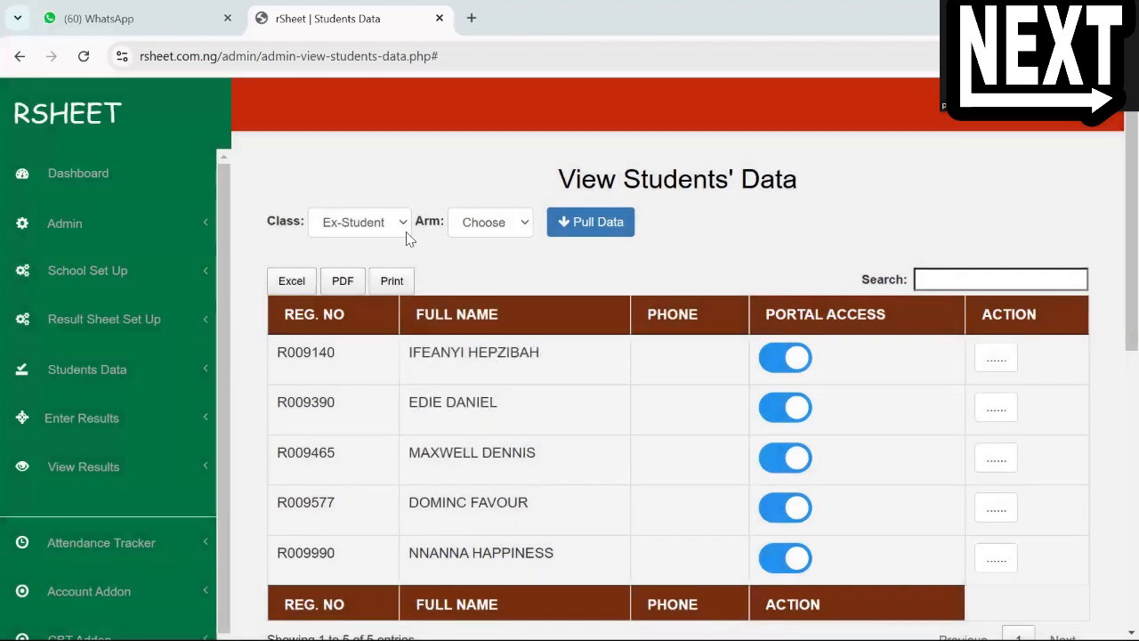
Reload the View Students' Data page and pull the Ex-Student records again without an arm to check who remains
{"action": "left_click", "coordinate": [82, 56]}
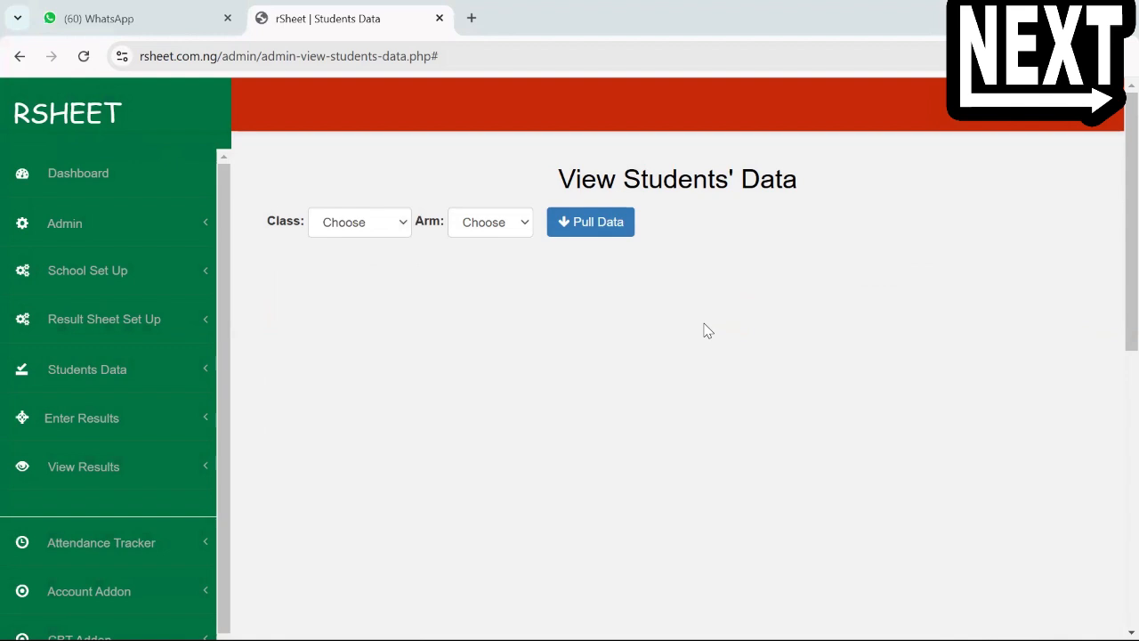
{"action": "left_click", "coordinate": [397, 219]}
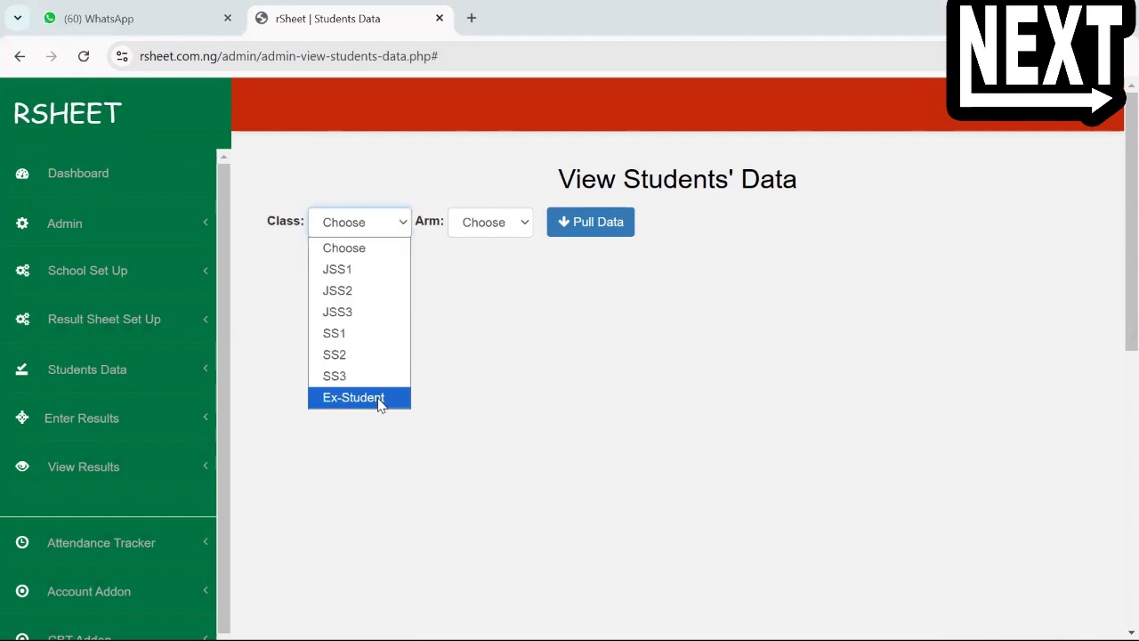
{"action": "left_click", "coordinate": [379, 399]}
{"action": "left_click", "coordinate": [515, 220]}
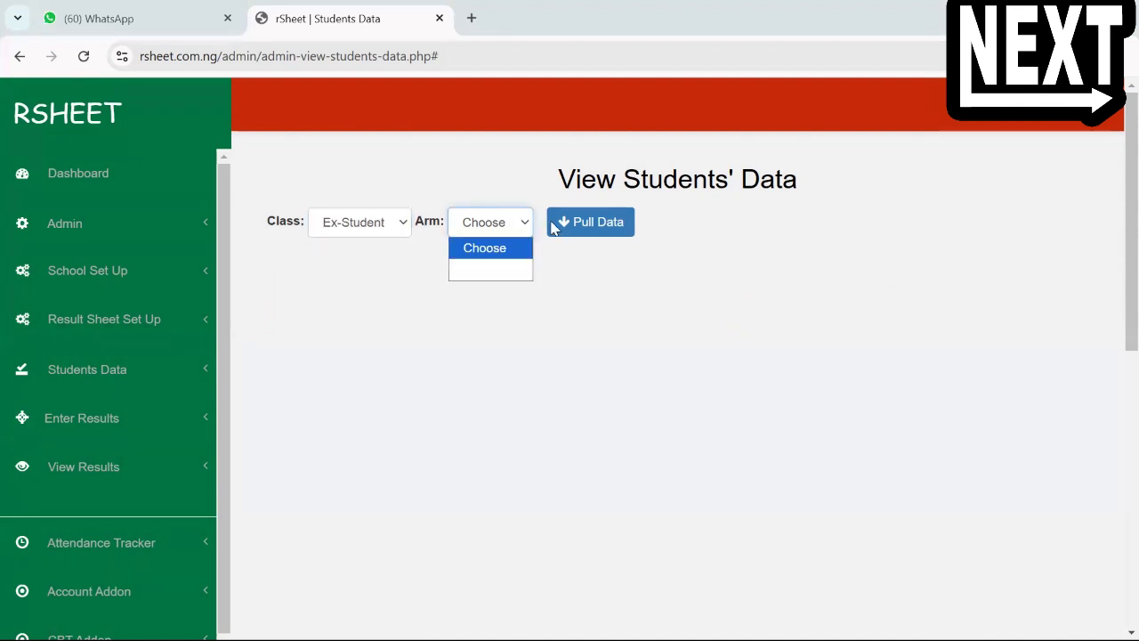
{"action": "left_click", "coordinate": [602, 227]}
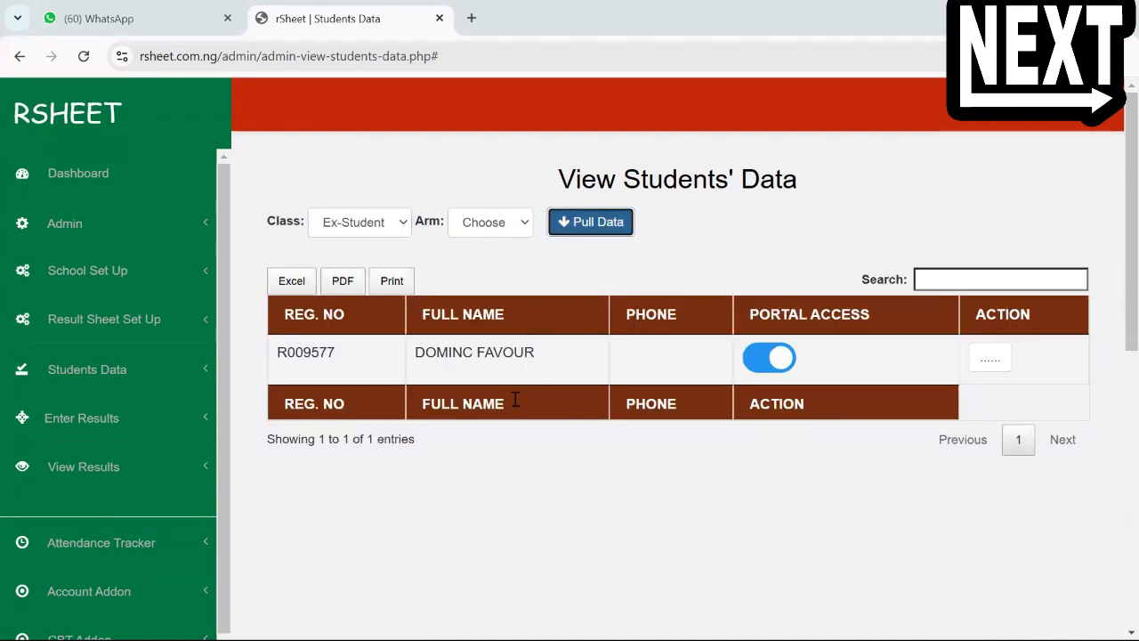